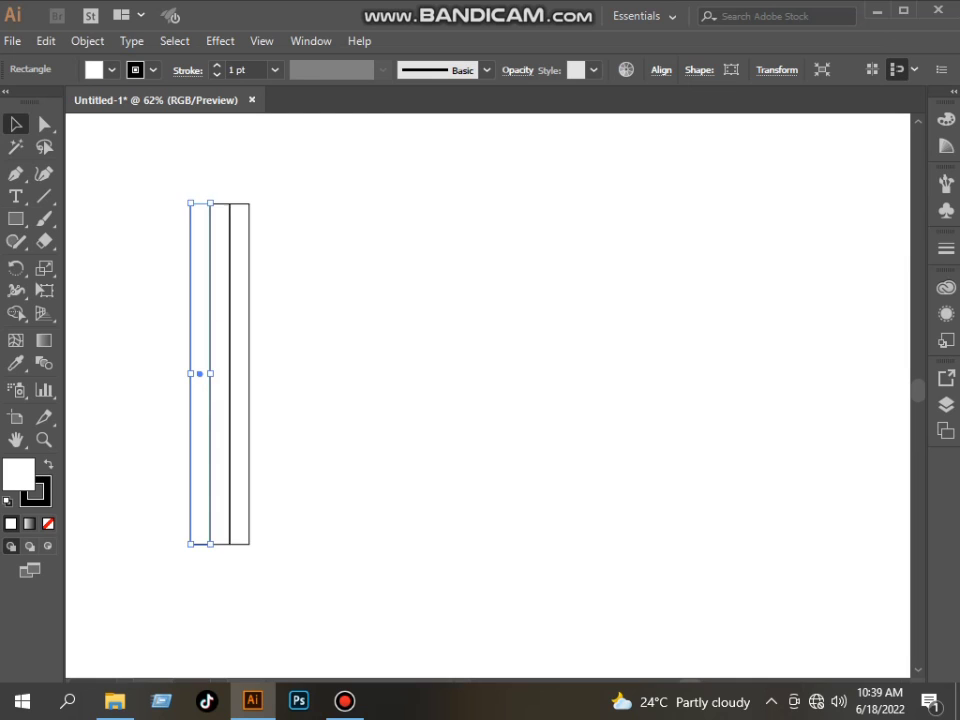
# - Fill the leftmost narrow strip with a linear gradient from black to yellow, setting the gradient midpoint at about 32%
pyautogui.click(311, 41)
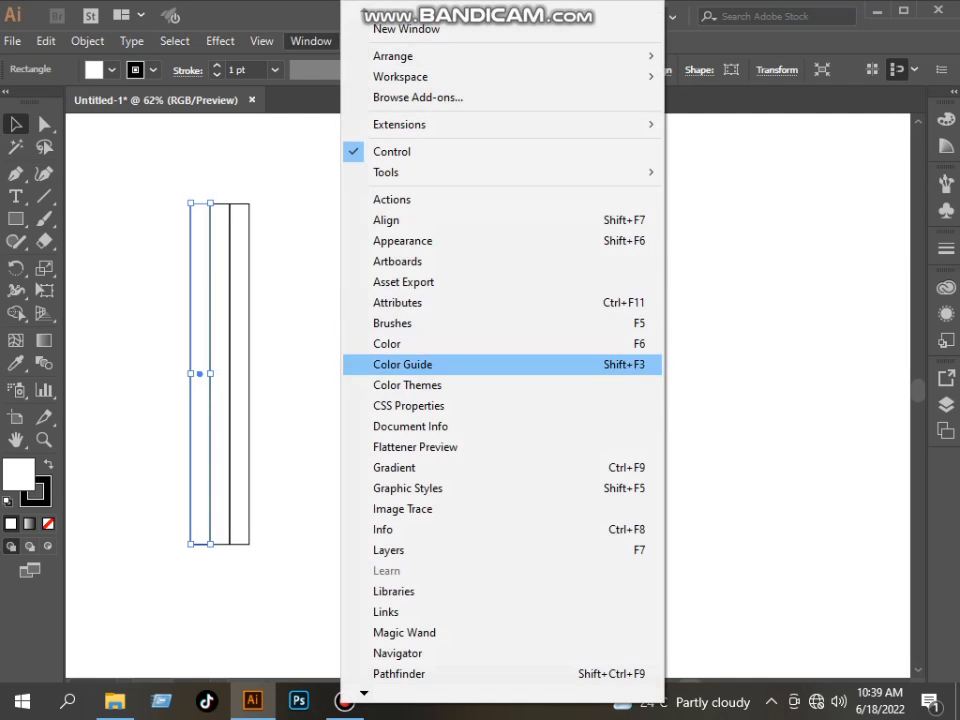
pyautogui.click(408, 467)
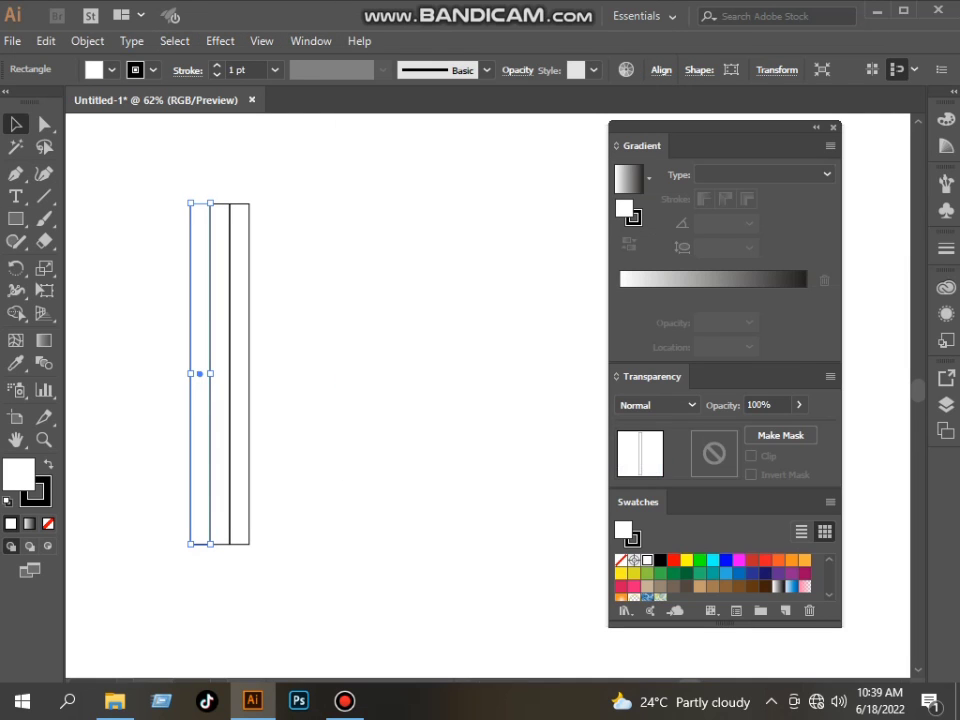
pyautogui.click(700, 278)
pyautogui.moveTo(687, 560); pyautogui.dragTo(620, 295)
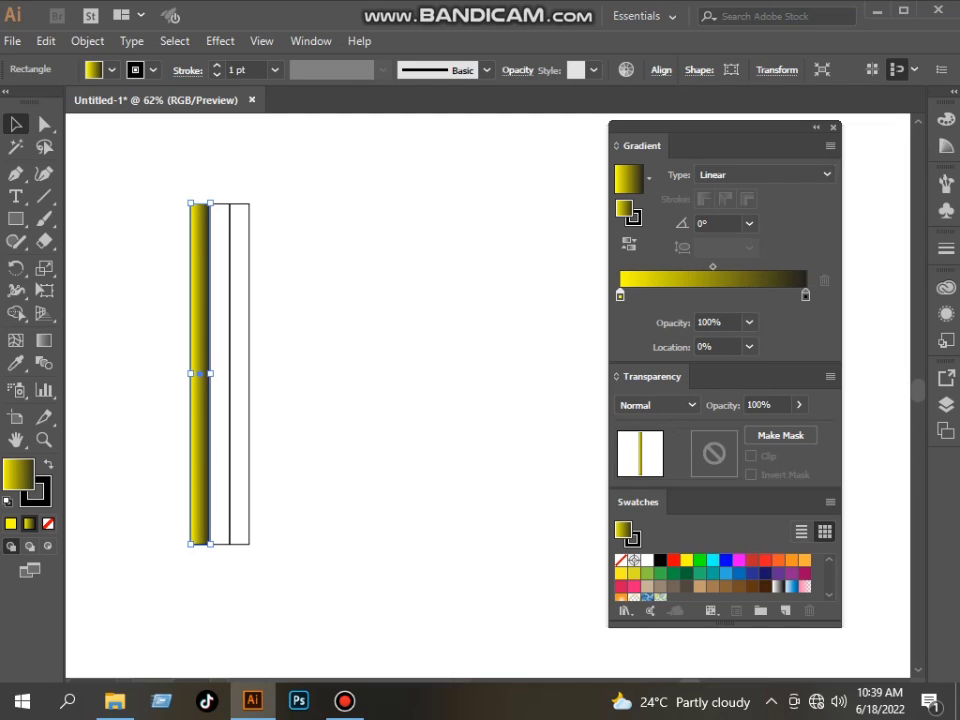
pyautogui.moveTo(687, 560); pyautogui.dragTo(806, 295)
pyautogui.moveTo(660, 560); pyautogui.dragTo(620, 295)
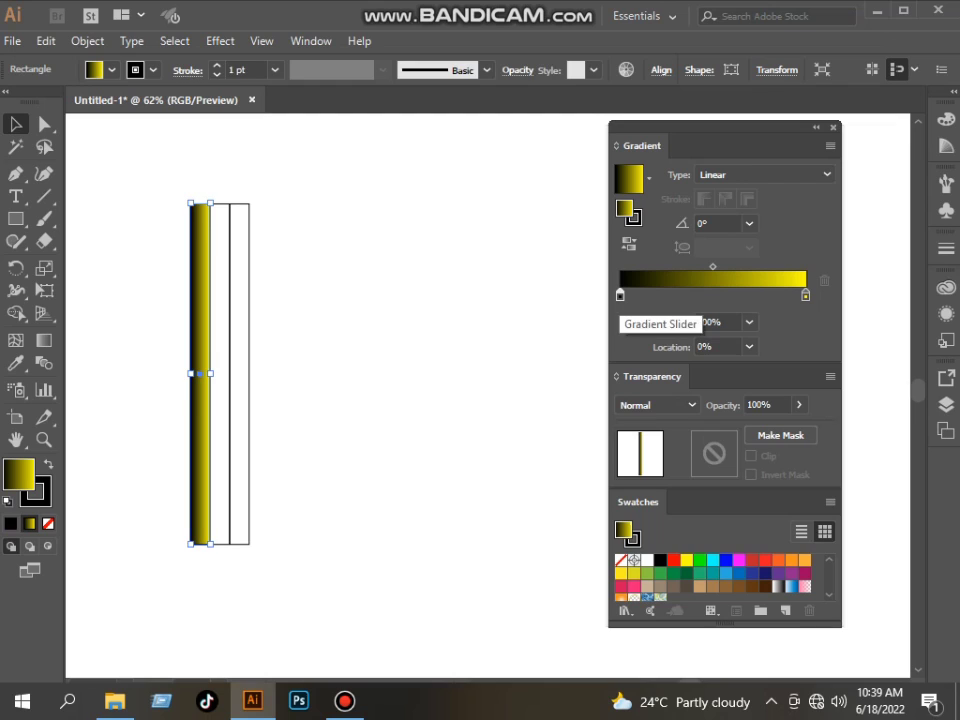
pyautogui.moveTo(712, 266); pyautogui.dragTo(679, 266)
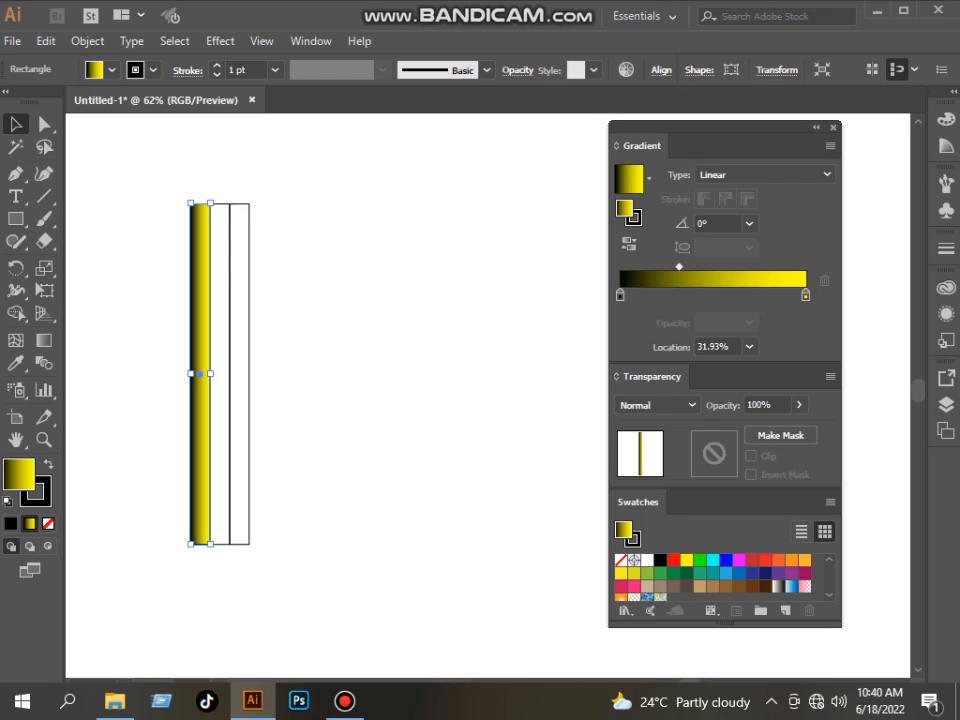
# - Fill the rightmost strip with a linear gradient from yellow to black, with the midpoint at about 66%
pyautogui.click(239, 374)
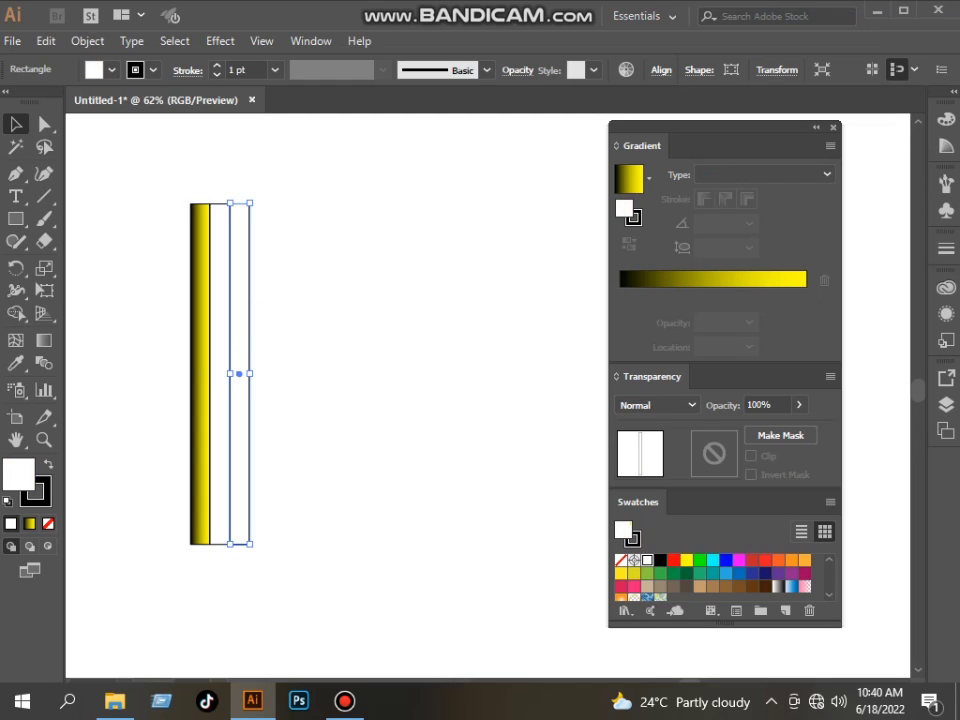
pyautogui.click(658, 279)
pyautogui.click(44, 341)
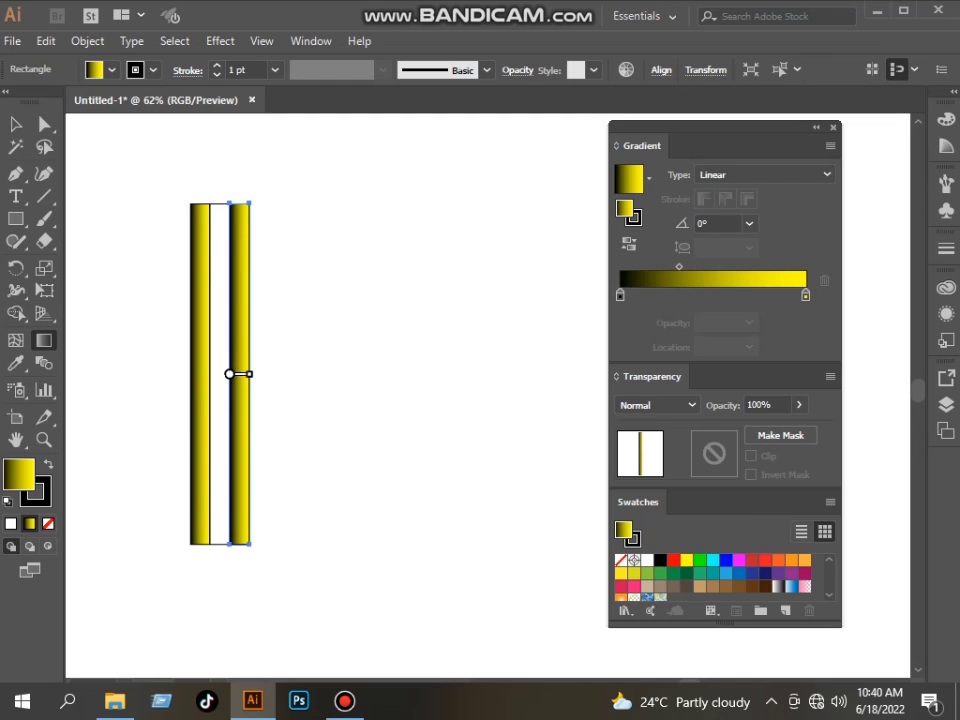
pyautogui.moveTo(272, 374)
pyautogui.mouseDown()
pyautogui.moveTo(233, 374)
pyautogui.moveTo(254, 374)
pyautogui.mouseUp()
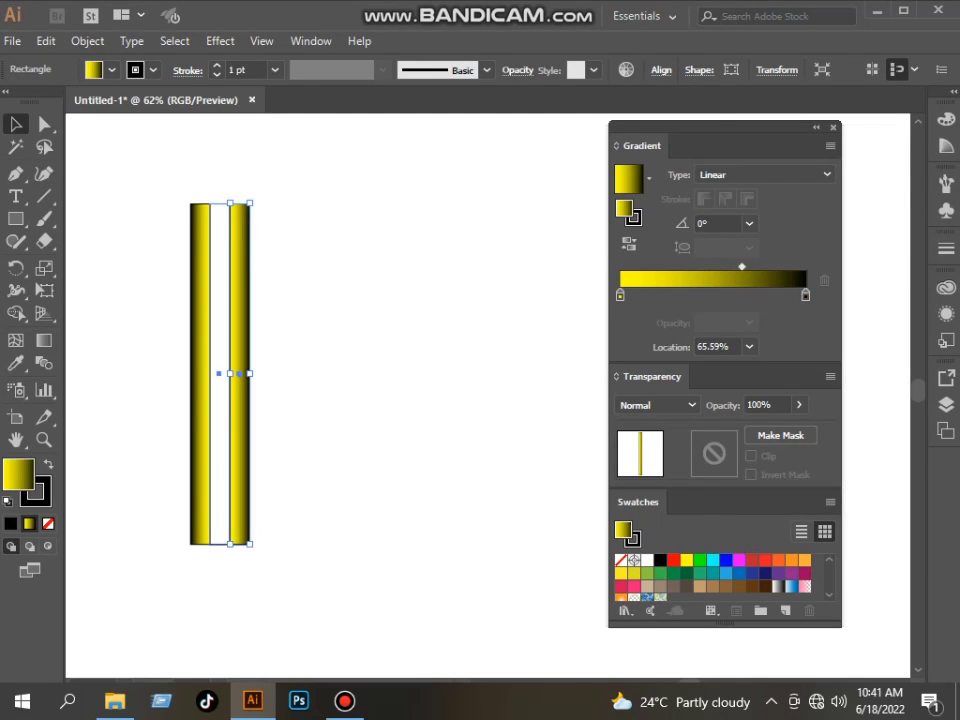
# - Fill the white middle strip with solid yellow
pyautogui.click(219, 374)
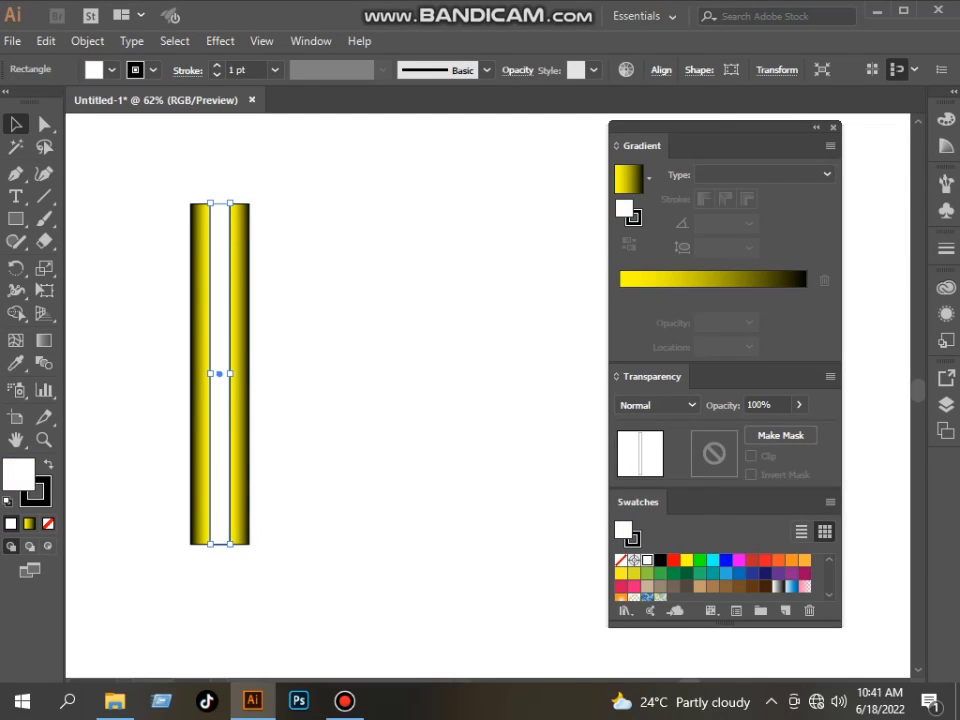
pyautogui.click(687, 560)
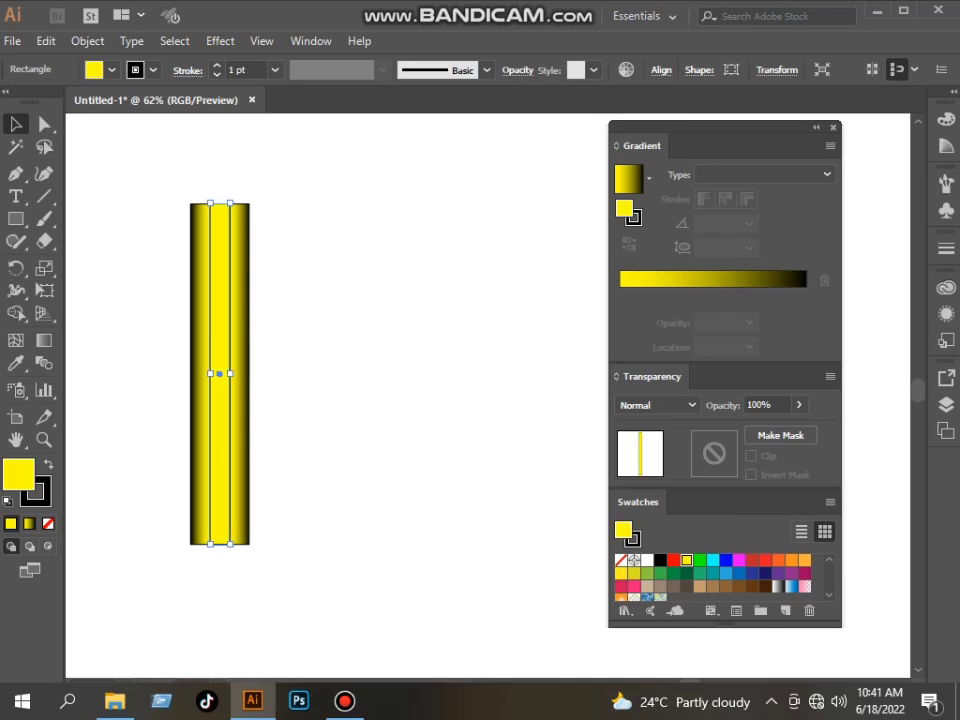
pyautogui.click(480, 340)
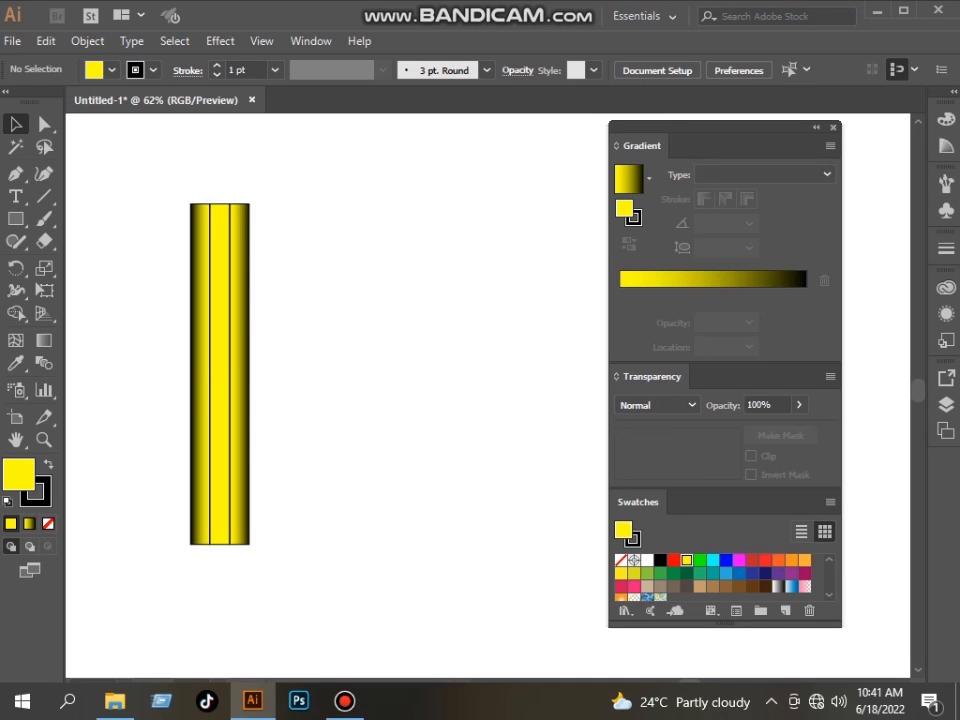
# - Stretch all three strips upward together to lengthen the pencil body
pyautogui.moveTo(163, 174); pyautogui.dragTo(228, 400)
pyautogui.moveTo(219, 204); pyautogui.dragTo(219, 143)
pyautogui.moveTo(249, 344)
pyautogui.mouseDown()
pyautogui.moveTo(237, 344)
pyautogui.moveTo(249, 344)
pyautogui.mouseUp()
pyautogui.click(340, 345)
# - Extend the artboard's upper edge upward to make more room above the pencil body
pyautogui.scroll(5, 340, 345)
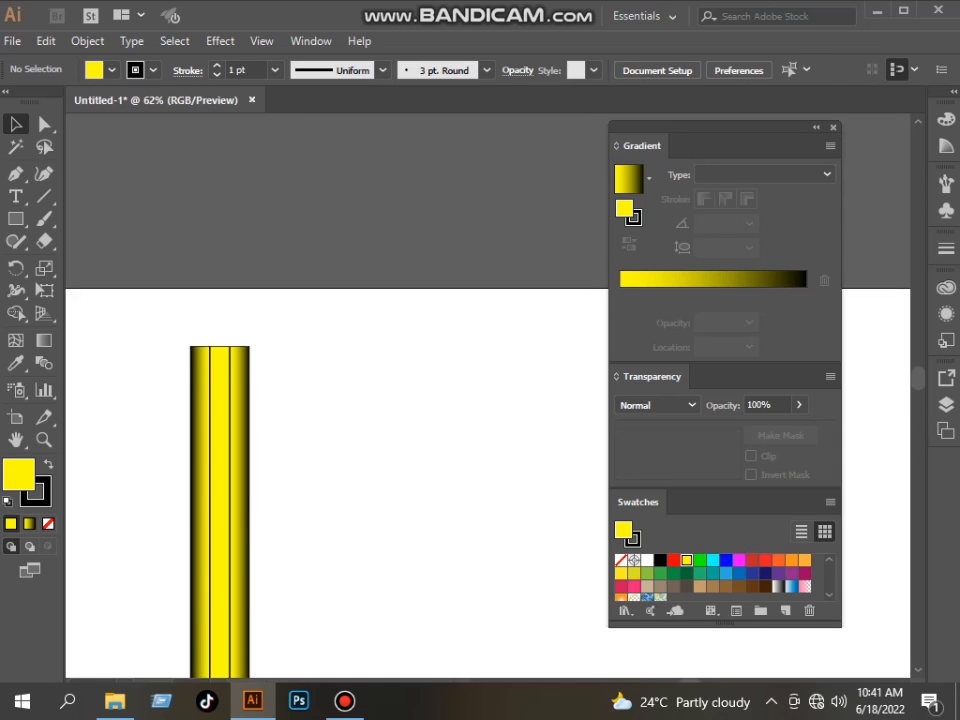
pyautogui.click(15, 417)
pyautogui.moveTo(188, 311); pyautogui.dragTo(188, 190)
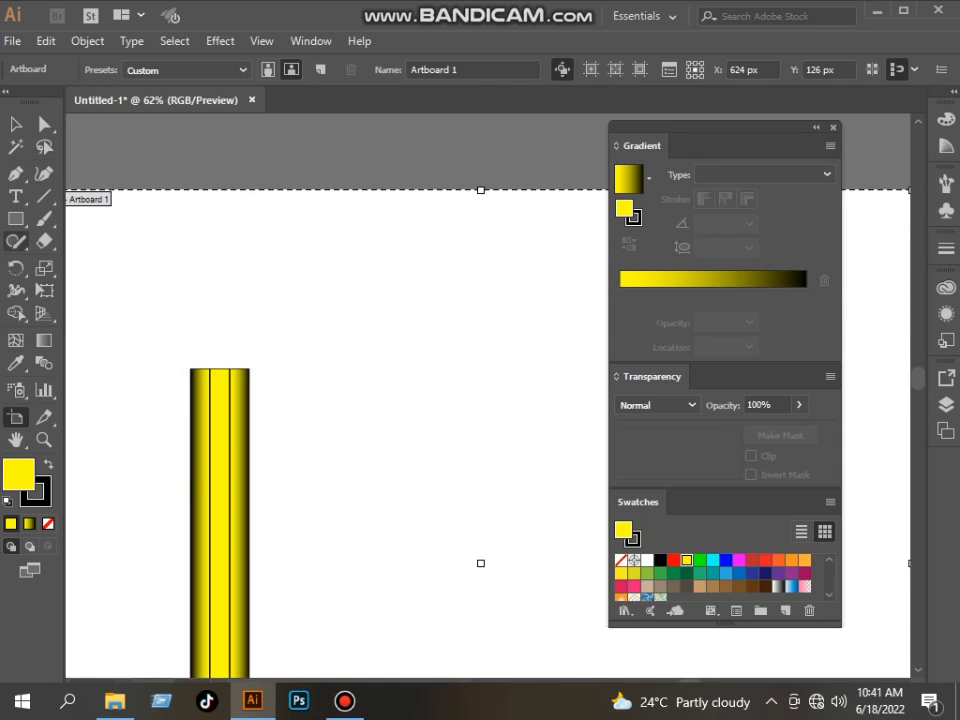
# - Draw a rectangle as wide as the pencil directly above the body, fill it orange and stretch it taller
pyautogui.press('m')
pyautogui.moveTo(191, 369); pyautogui.dragTo(249, 285)
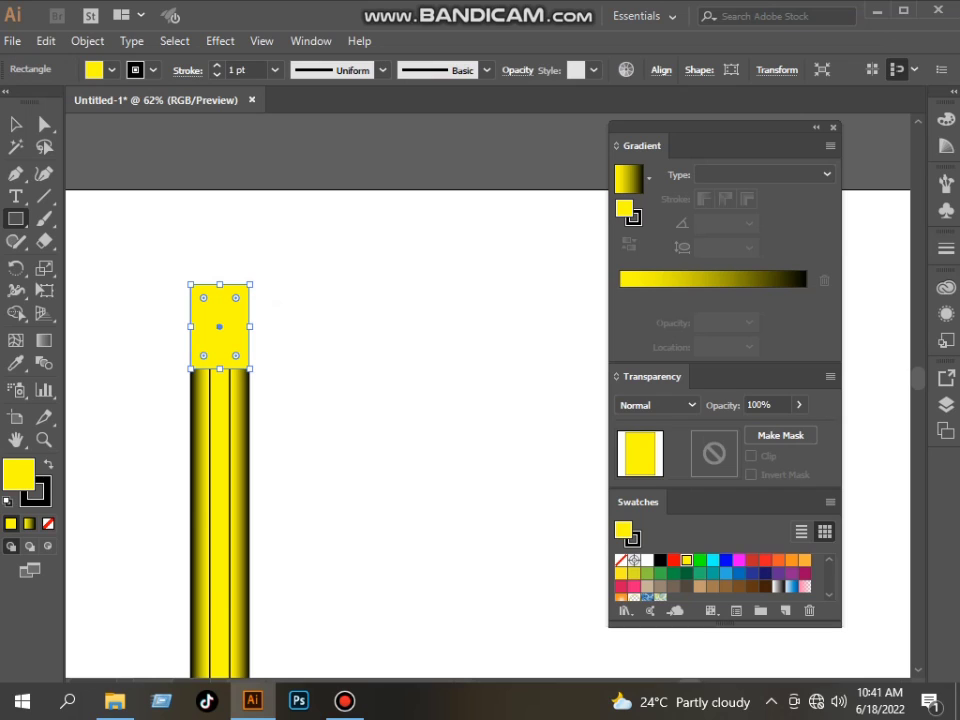
pyautogui.click(791, 560)
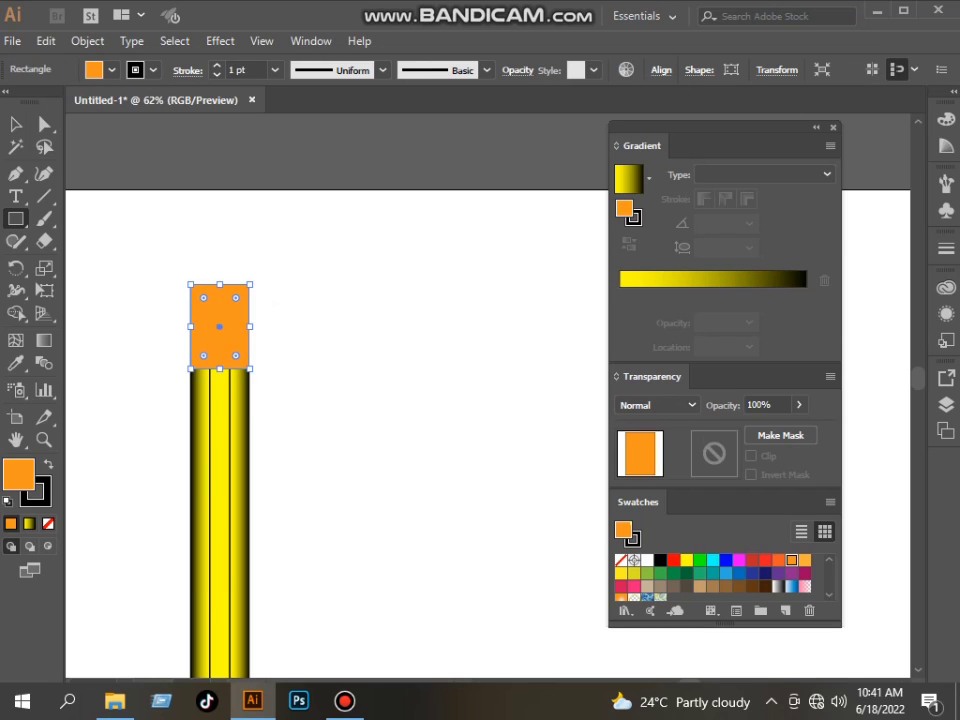
pyautogui.click(16, 124)
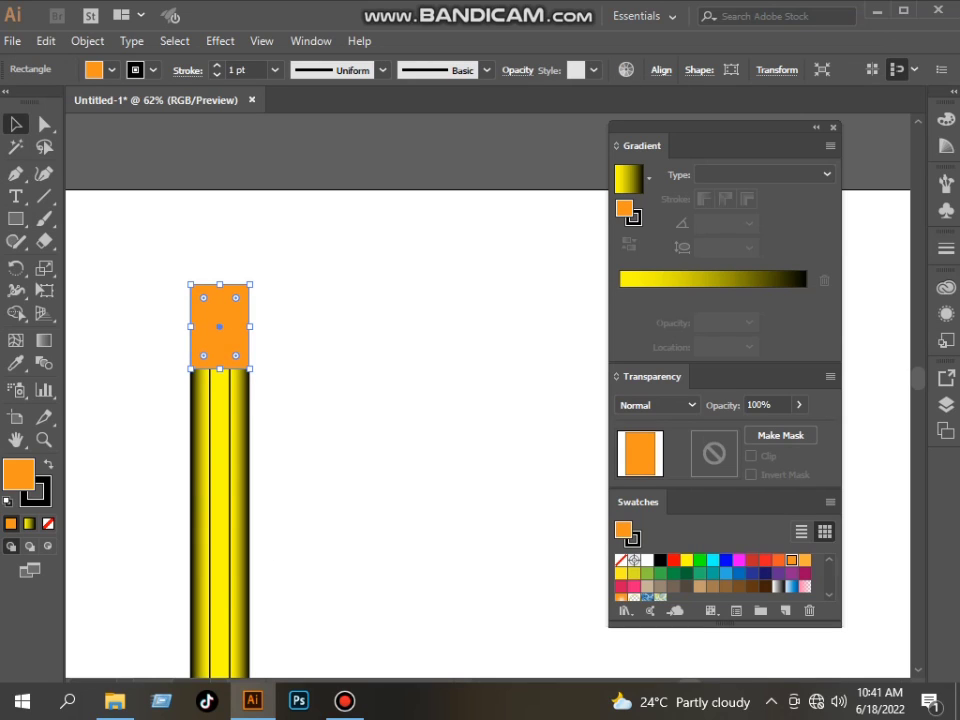
pyautogui.moveTo(219, 284); pyautogui.dragTo(219, 256)
pyautogui.click(352, 312)
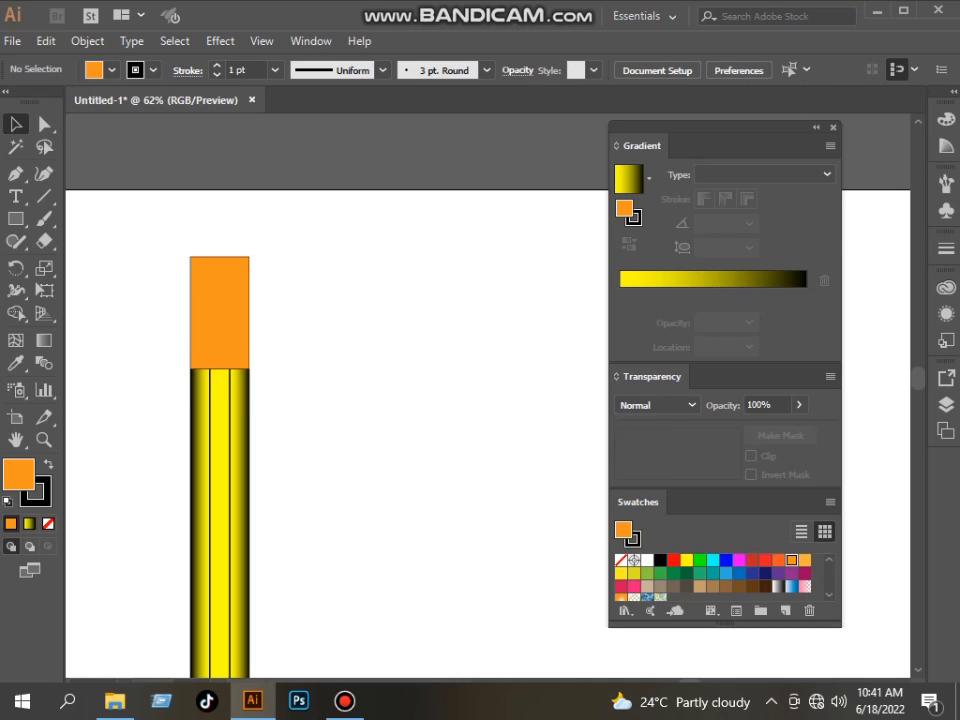
# - Draw a rounded rectangle of the pencil's width above the orange band and nudge it down to overlap the band slightly
pyautogui.rightClick(16, 218)
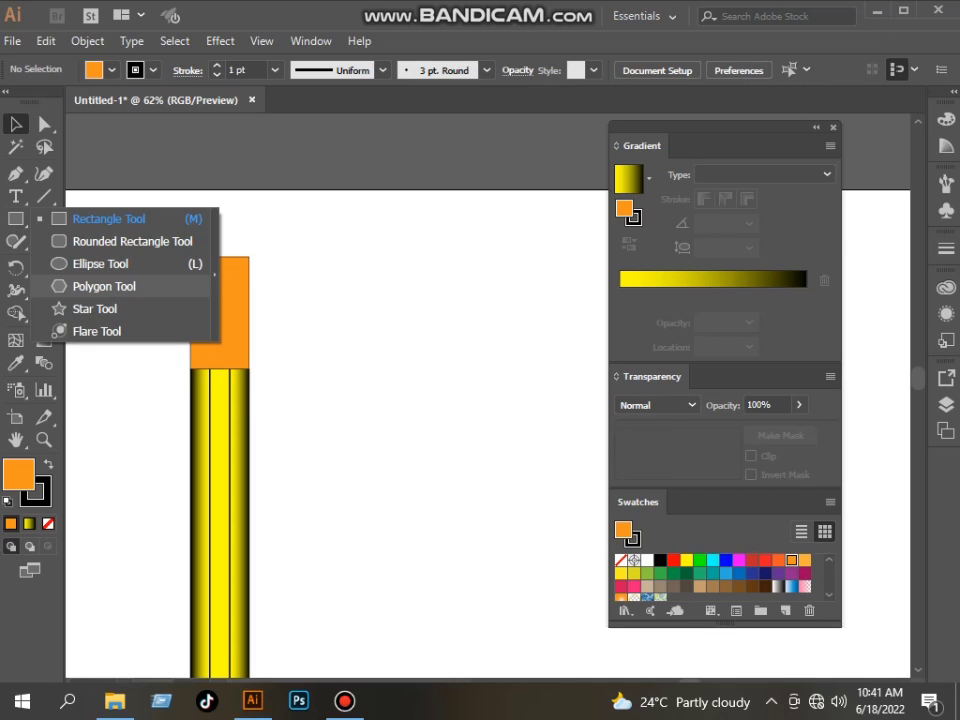
pyautogui.click(96, 216)
pyautogui.moveTo(191, 257); pyautogui.dragTo(249, 210)
pyautogui.press('Down')
pyautogui.press('Down')
pyautogui.press('Down')
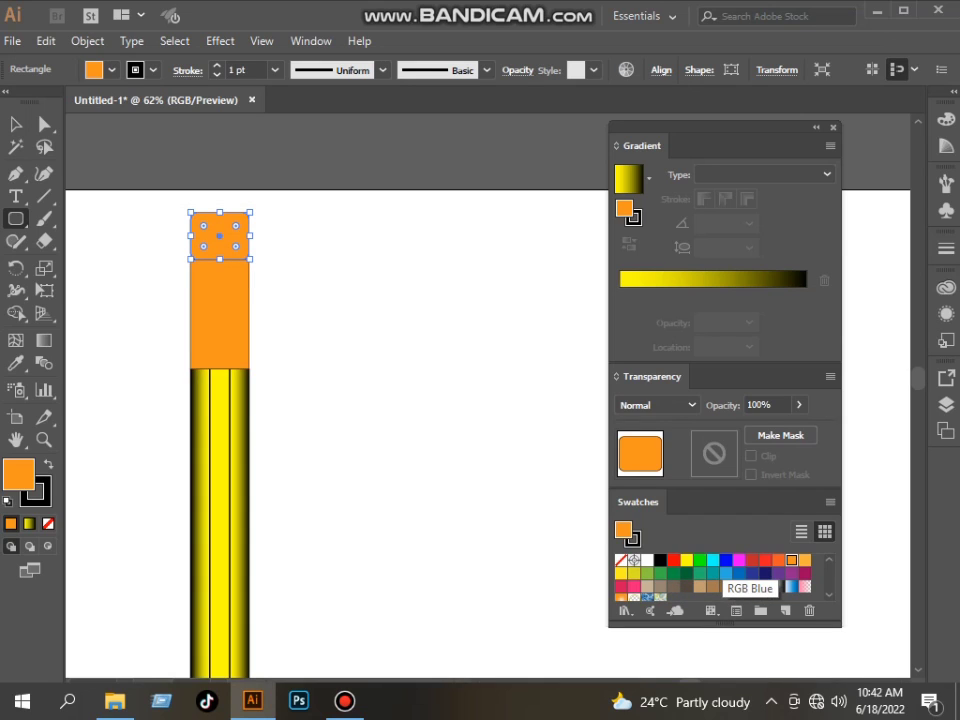
# - Fill the rounded rectangle above the orange band with yellow and send it to the back
pyautogui.click(805, 560)
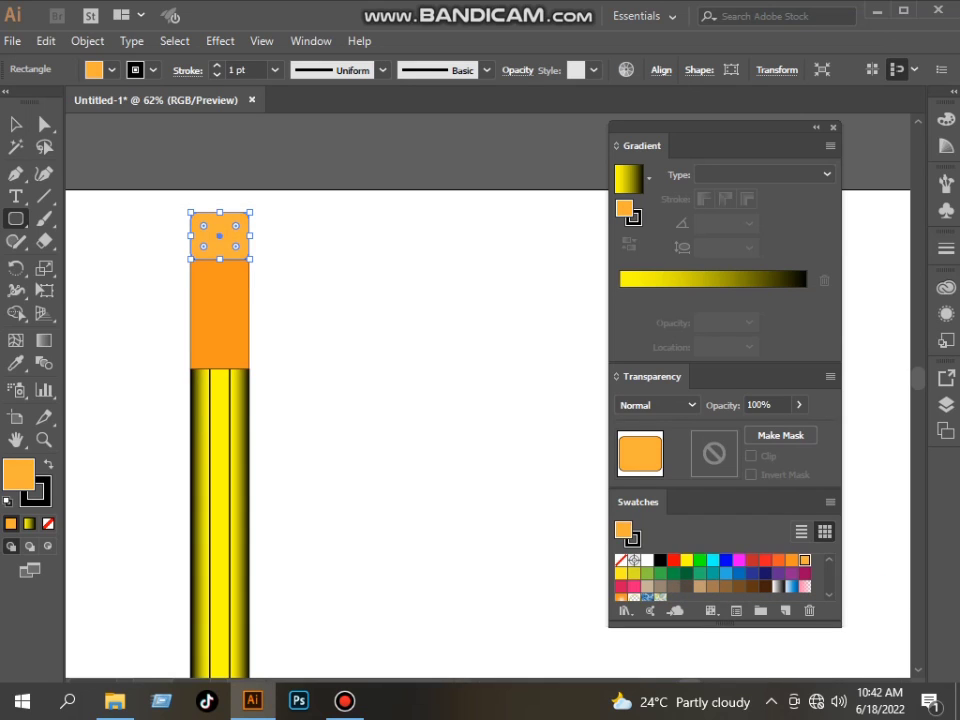
pyautogui.click(687, 560)
pyautogui.click(15, 124)
pyautogui.click(330, 290)
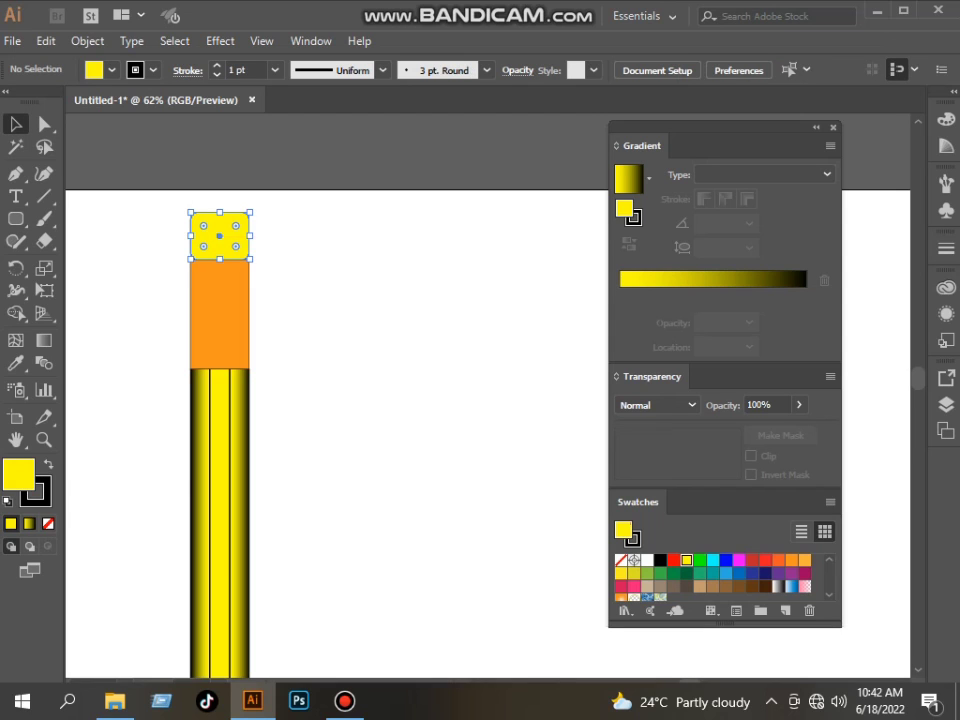
pyautogui.rightClick(208, 236)
pyautogui.moveTo(236, 529)
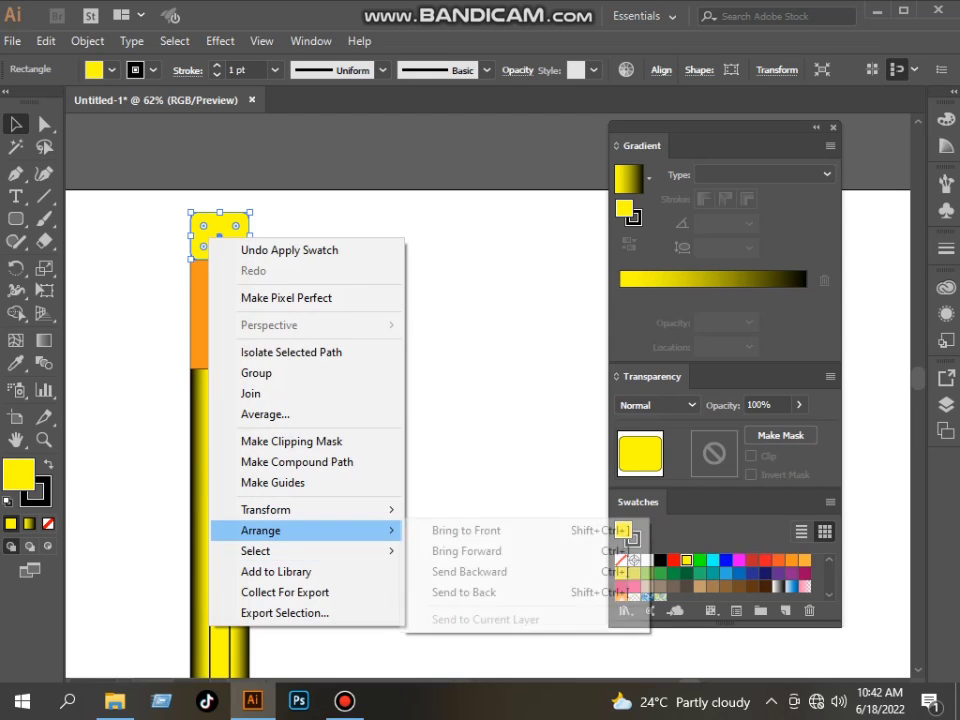
pyautogui.click(459, 596)
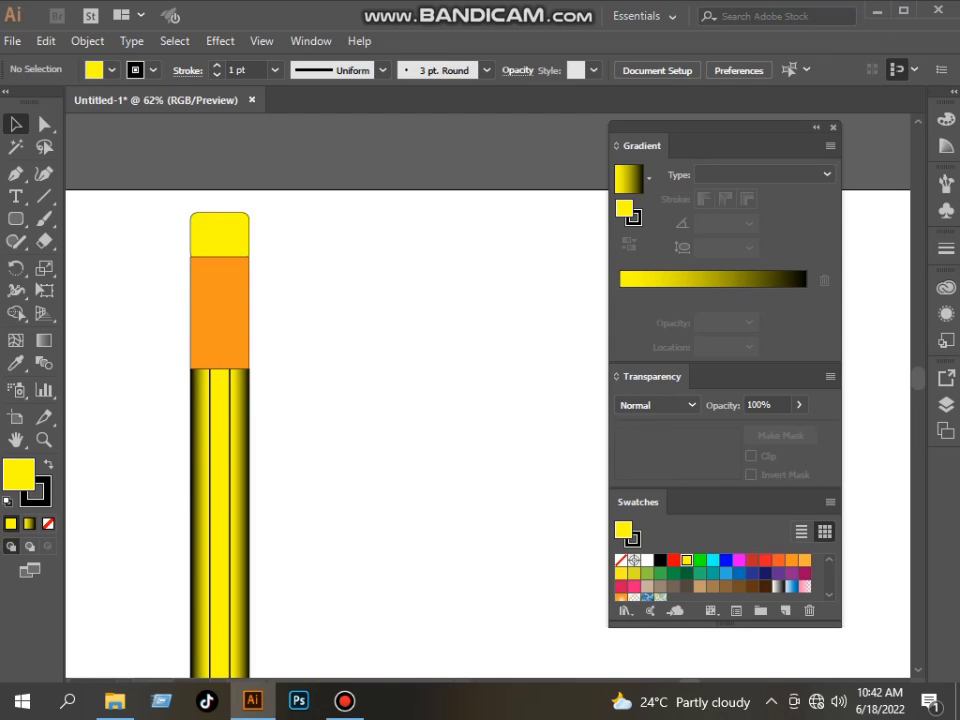
# - Draw a small narrow upright rectangle on the empty area beside the pencil and fill it with dark brown
pyautogui.click(15, 218)
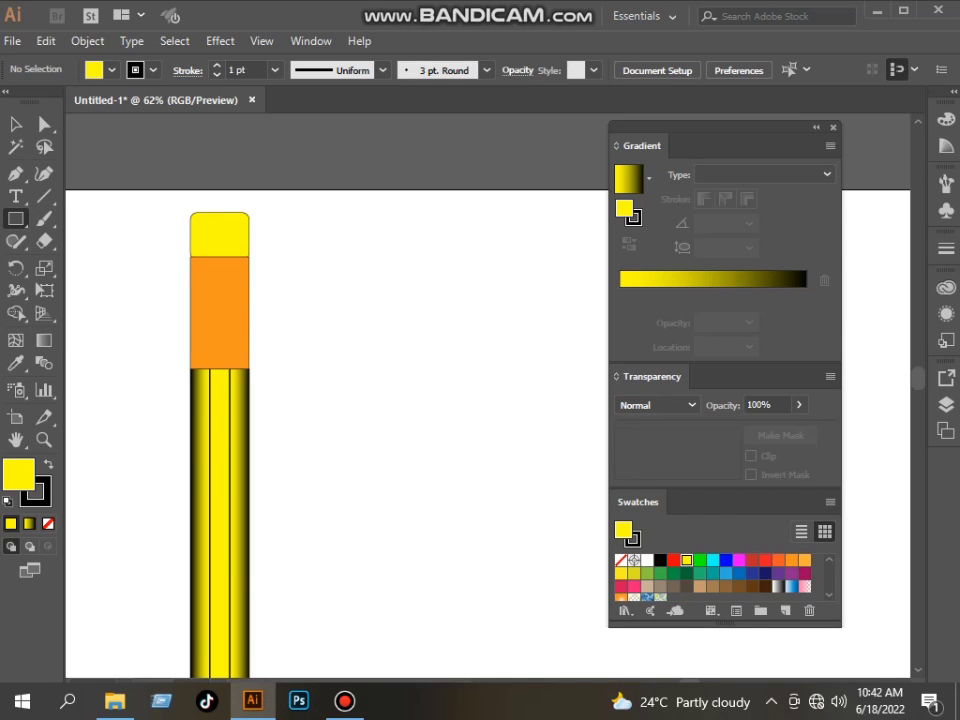
pyautogui.moveTo(310, 285); pyautogui.dragTo(317, 313)
pyautogui.hotkey('ctrl', '=')
pyautogui.hotkey('ctrl', '=')
pyautogui.hotkey('ctrl', '=')
pyautogui.hotkey('ctrl', '=')
pyautogui.hotkey('ctrl', '=')
pyautogui.hotkey('ctrl', '=')
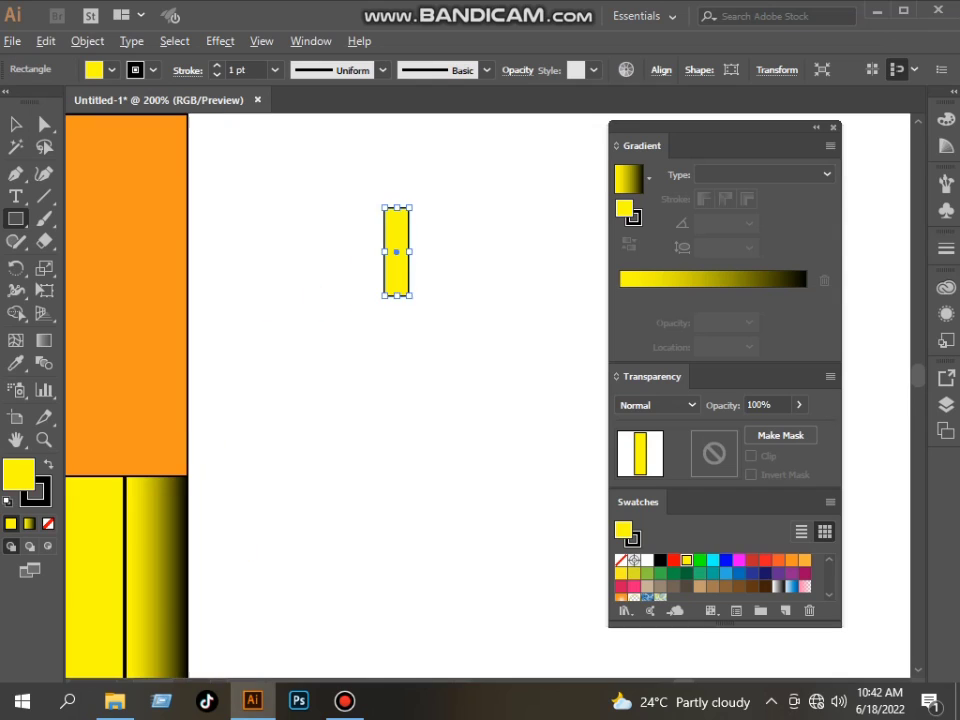
pyautogui.press('v')
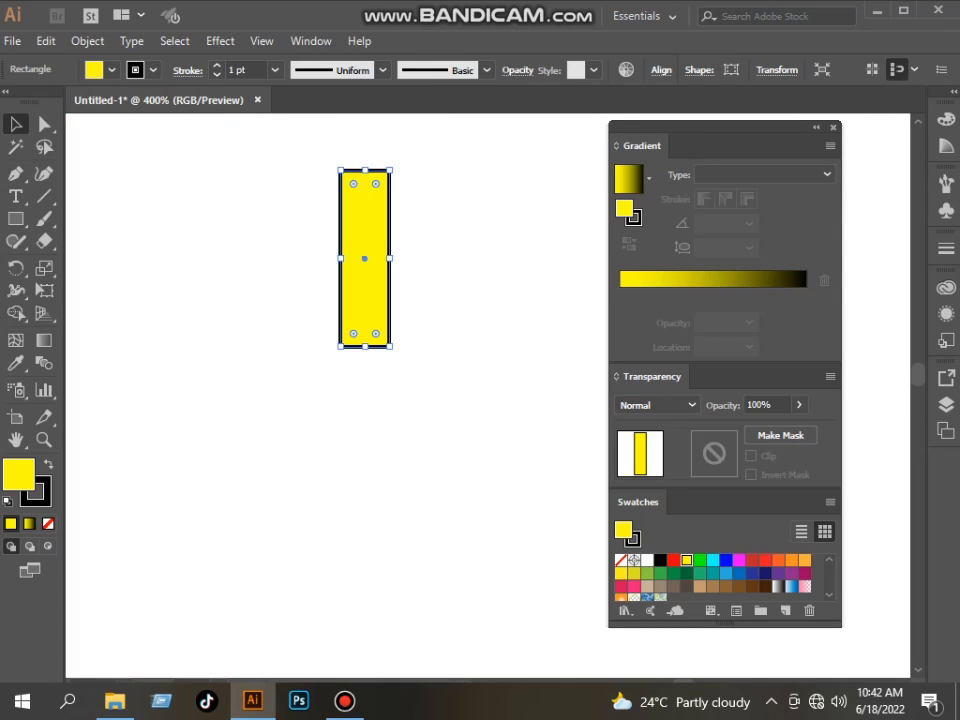
pyautogui.press('space')
pyautogui.moveTo(364, 258); pyautogui.dragTo(131, 331)
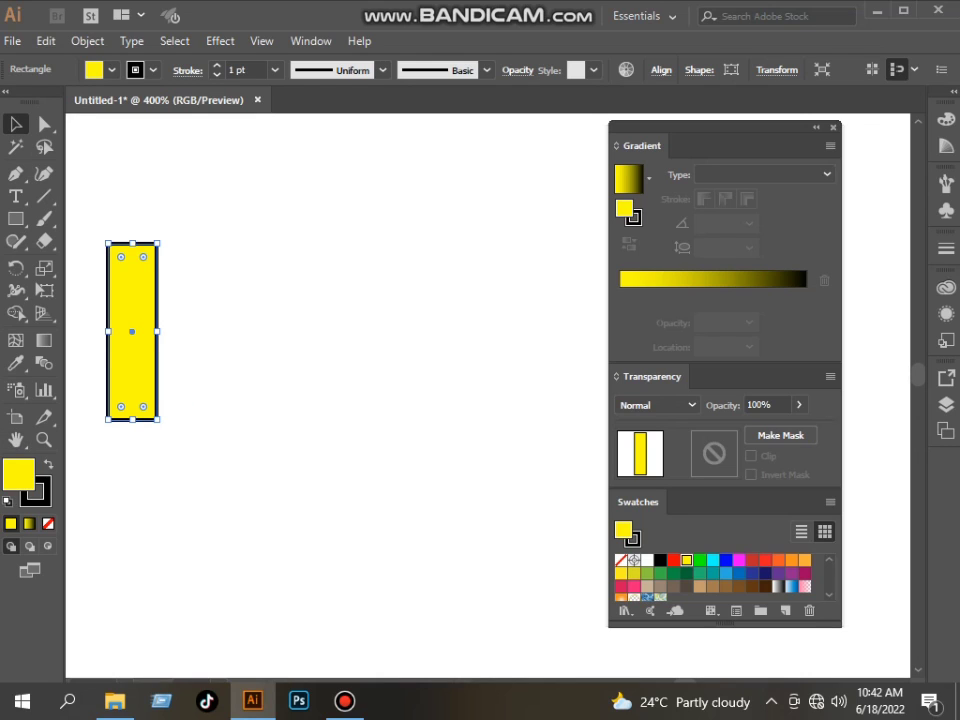
pyautogui.click(792, 560)
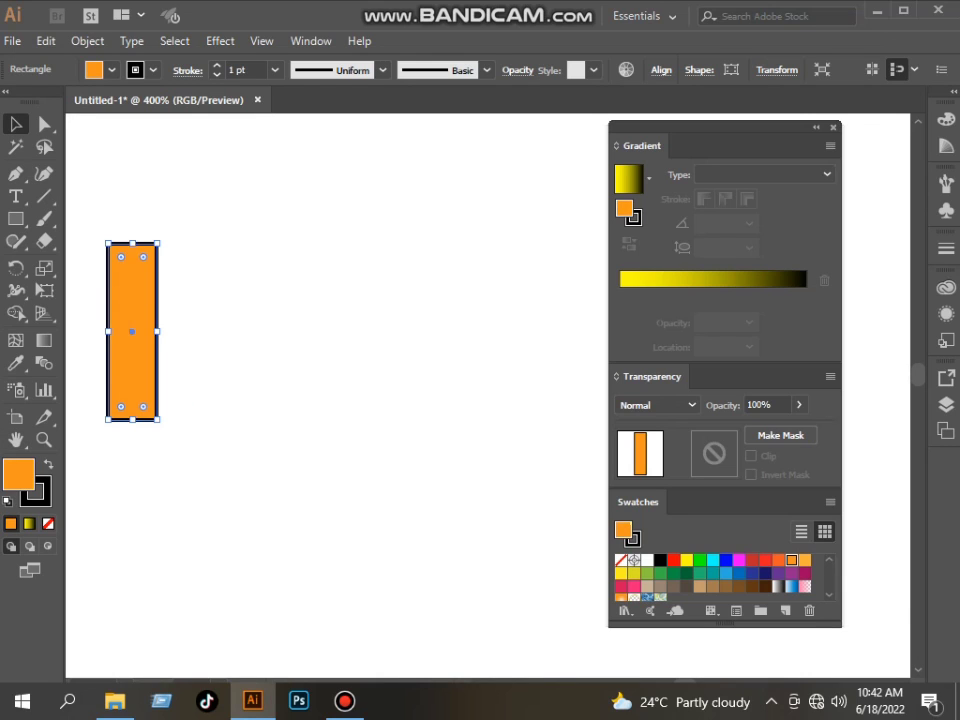
pyautogui.click(739, 587)
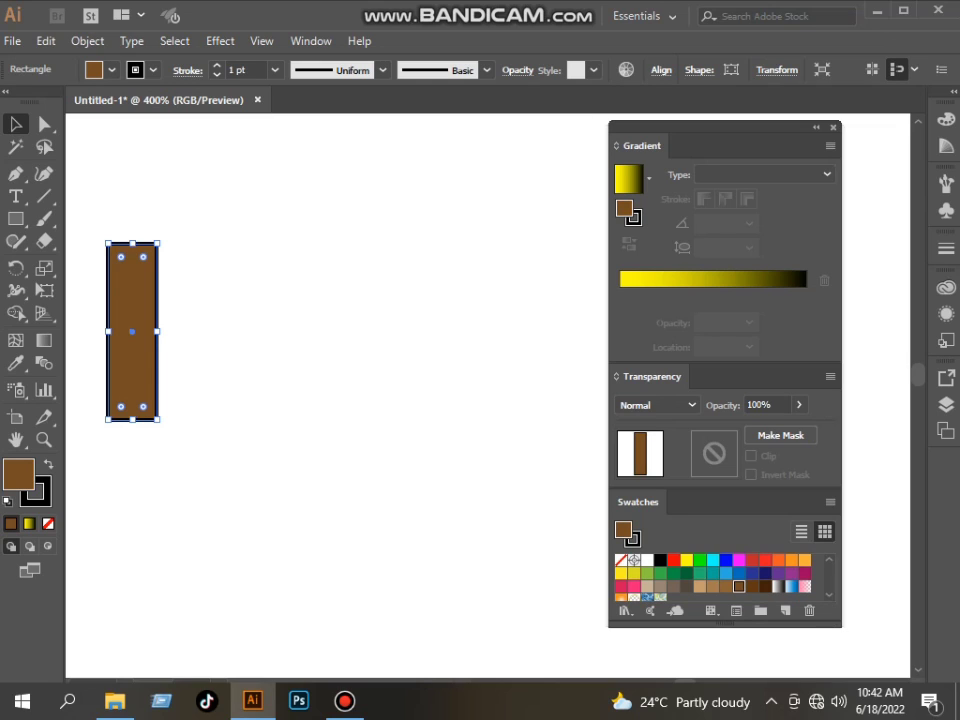
# - Duplicate the brown bar sideways repeatedly to make a row of seven evenly spaced bars
pyautogui.moveTo(132, 330); pyautogui.dragTo(192, 330)
pyautogui.hotkey('ctrl', 'd')
pyautogui.hotkey('ctrl', 'd')
pyautogui.hotkey('ctrl', 'd')
pyautogui.hotkey('ctrl', 'd')
pyautogui.hotkey('ctrl', 'd')
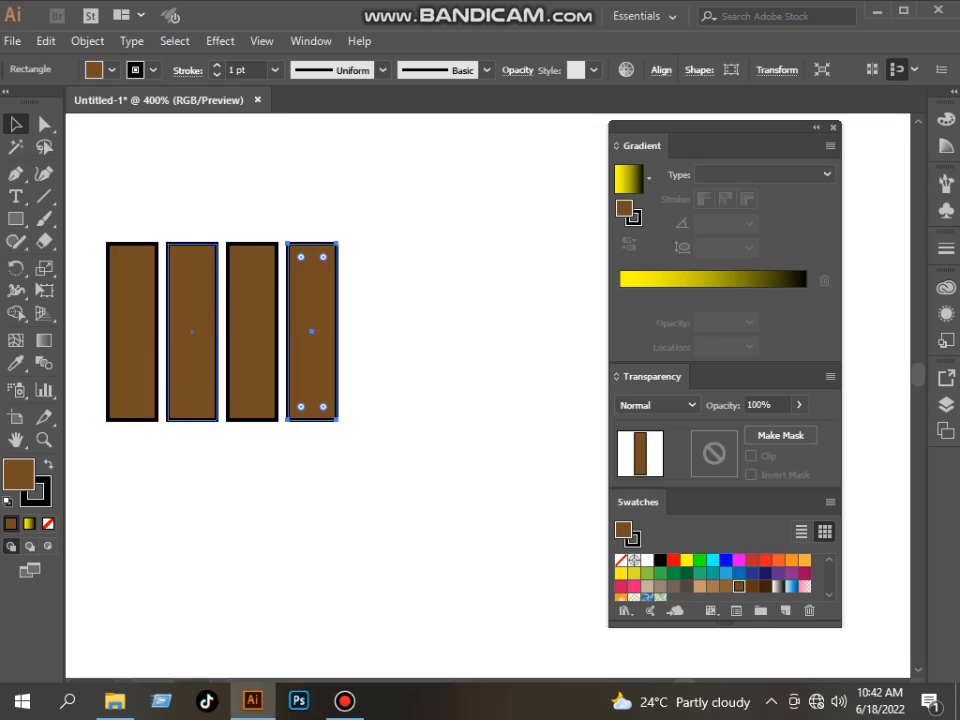
# - Remove the stroke from all seven brown bars
pyautogui.moveTo(99, 208); pyautogui.dragTo(508, 321)
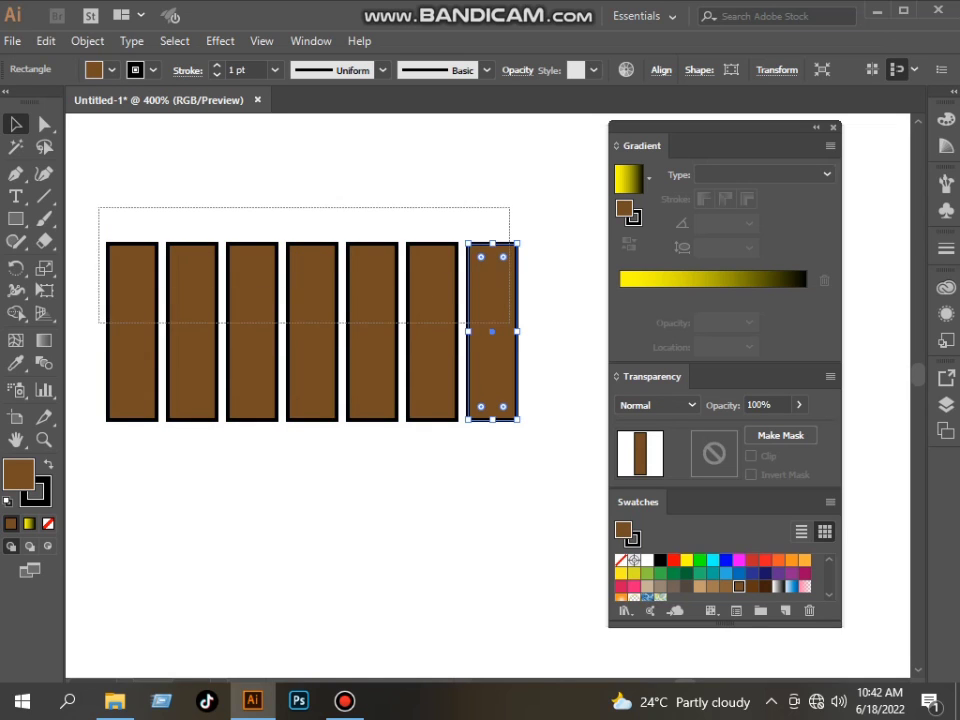
pyautogui.rightClick(347, 316)
pyautogui.click(394, 429)
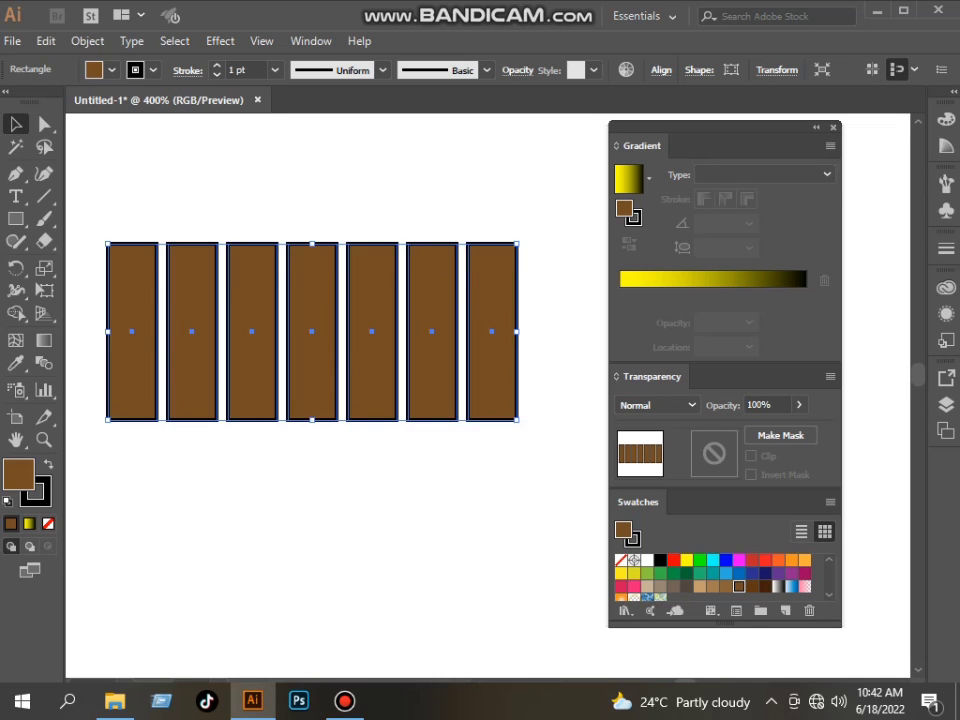
pyautogui.click(43, 498)
pyautogui.click(48, 524)
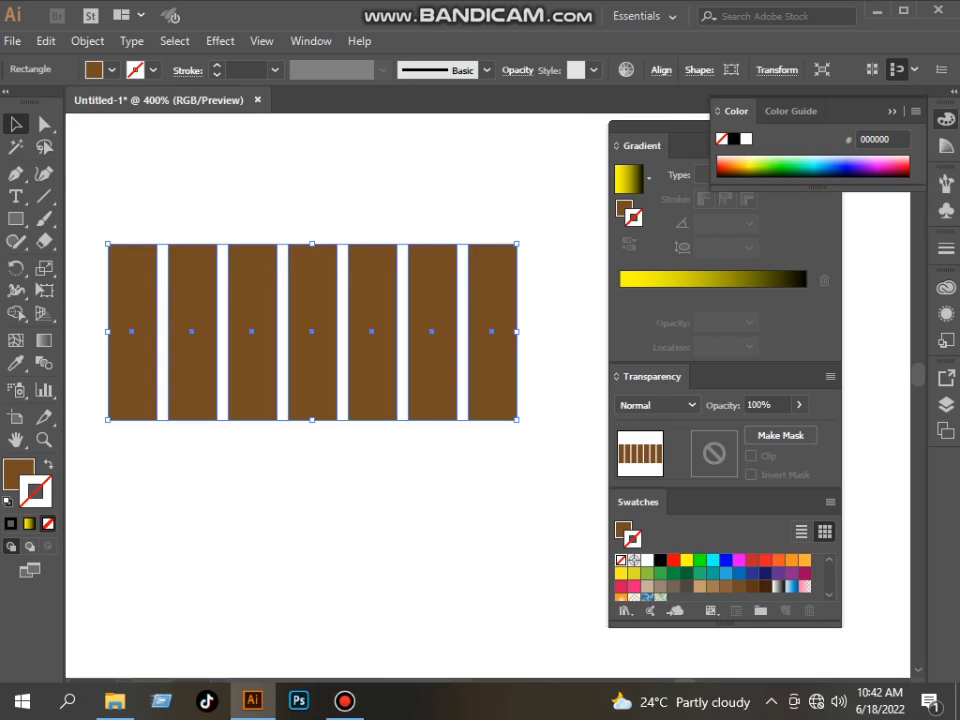
# - Move the row of seven brown bars onto the upper part of the pencil's orange band
pyautogui.scroll(-4, 222, 508)
pyautogui.press('space')
pyautogui.moveTo(128, 497); pyautogui.dragTo(303, 419)
pyautogui.click(16, 147)
pyautogui.click(15, 125)
pyautogui.moveTo(344, 507); pyautogui.dragTo(360, 528)
pyautogui.moveTo(373, 349)
pyautogui.mouseDown()
pyautogui.moveTo(412, 388)
pyautogui.moveTo(247, 385)
pyautogui.mouseUp()
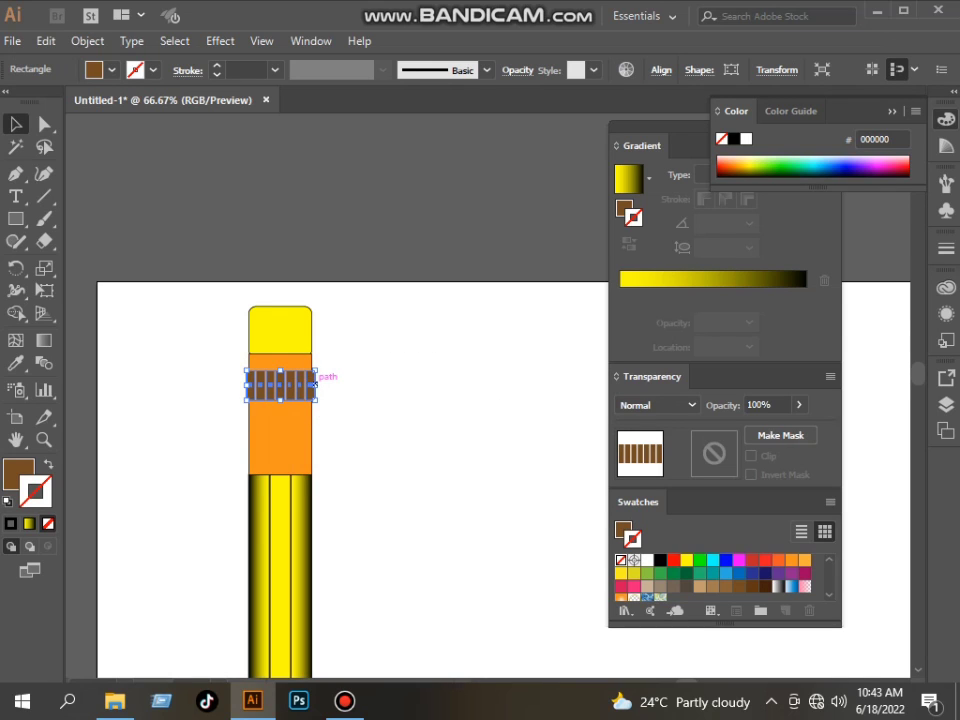
# - Scale the row of brown bars down to fit the orange band's width and nudge it upward
pyautogui.moveTo(316, 384); pyautogui.dragTo(311, 385)
pyautogui.press('Up')
pyautogui.press('Up')
pyautogui.press('Up')
pyautogui.press('Up')
pyautogui.press('Up')
pyautogui.press('Up')
pyautogui.press('Up')
pyautogui.press('Up')
pyautogui.press('Up')
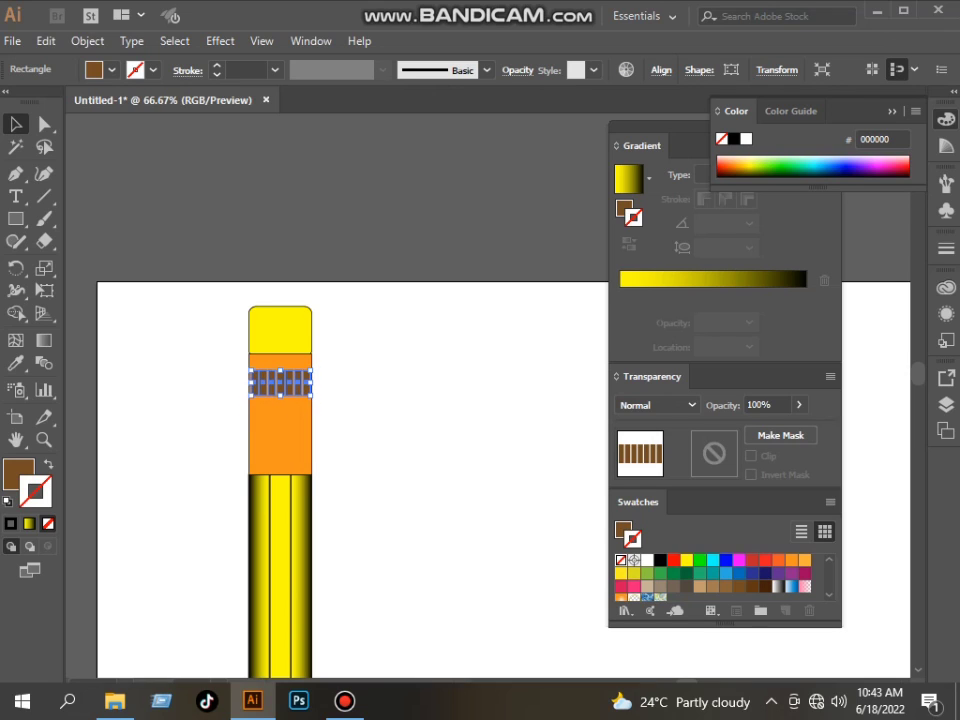
# - Widen the row of brown bars slightly to span the orange band's full width and nudge it left
pyautogui.hotkey('ctrl', 'shift', 'a')
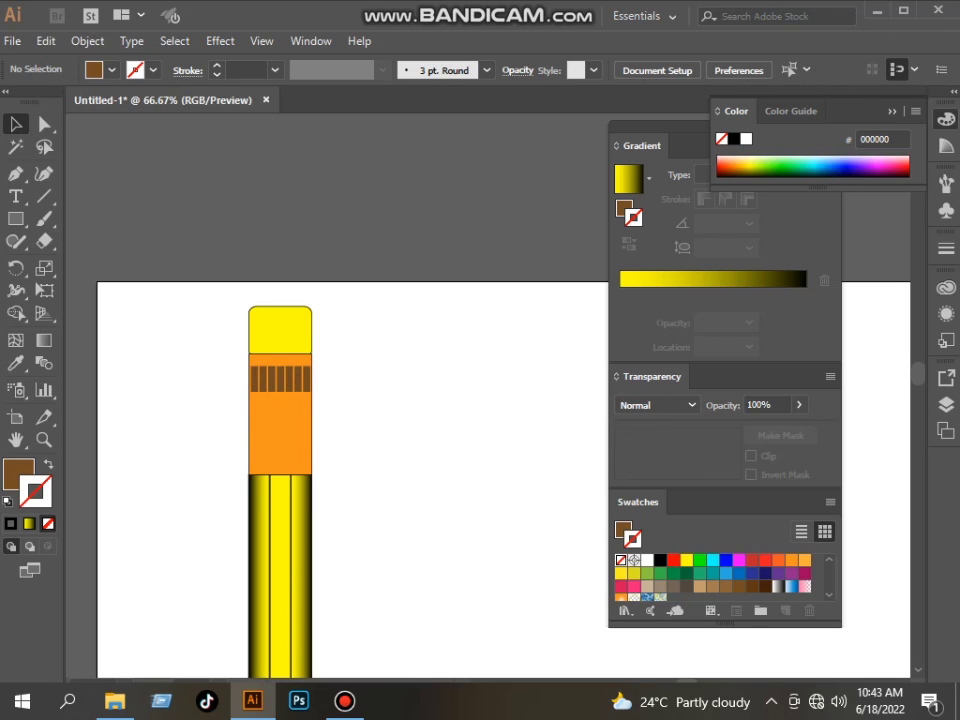
pyautogui.click(299, 379)
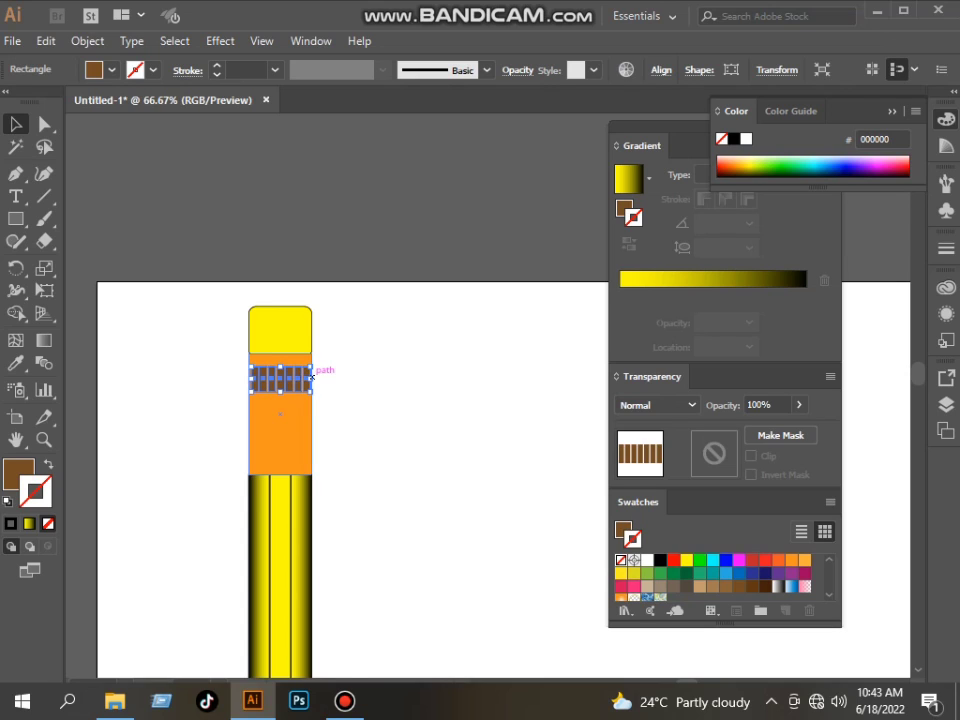
pyautogui.moveTo(311, 378); pyautogui.dragTo(313, 378)
pyautogui.click(352, 388)
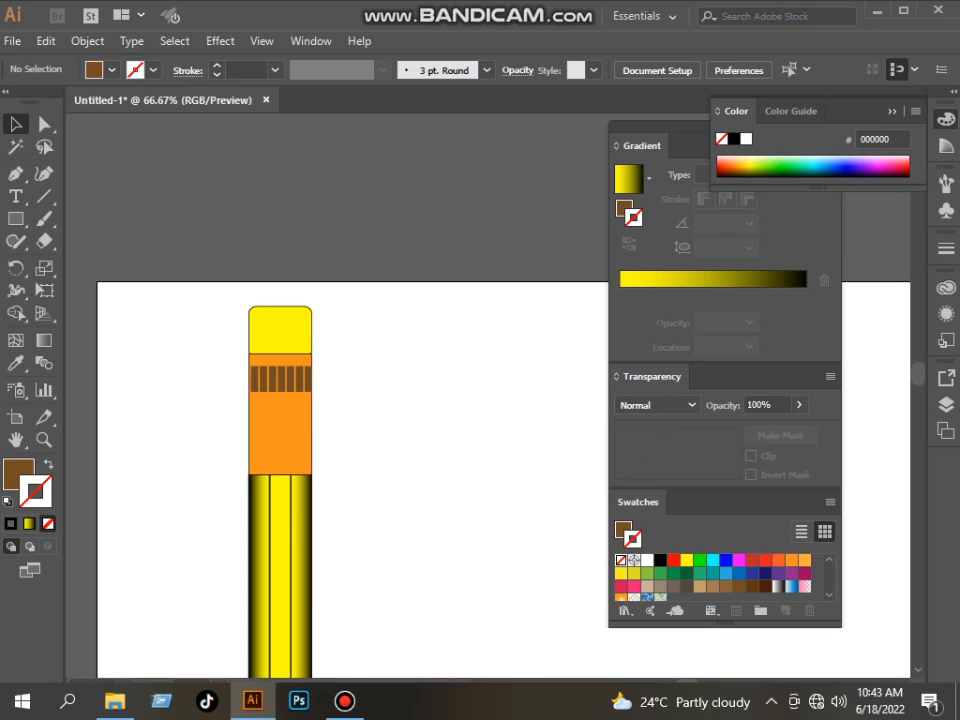
pyautogui.click(303, 390)
pyautogui.press('Left')
pyautogui.click(354, 390)
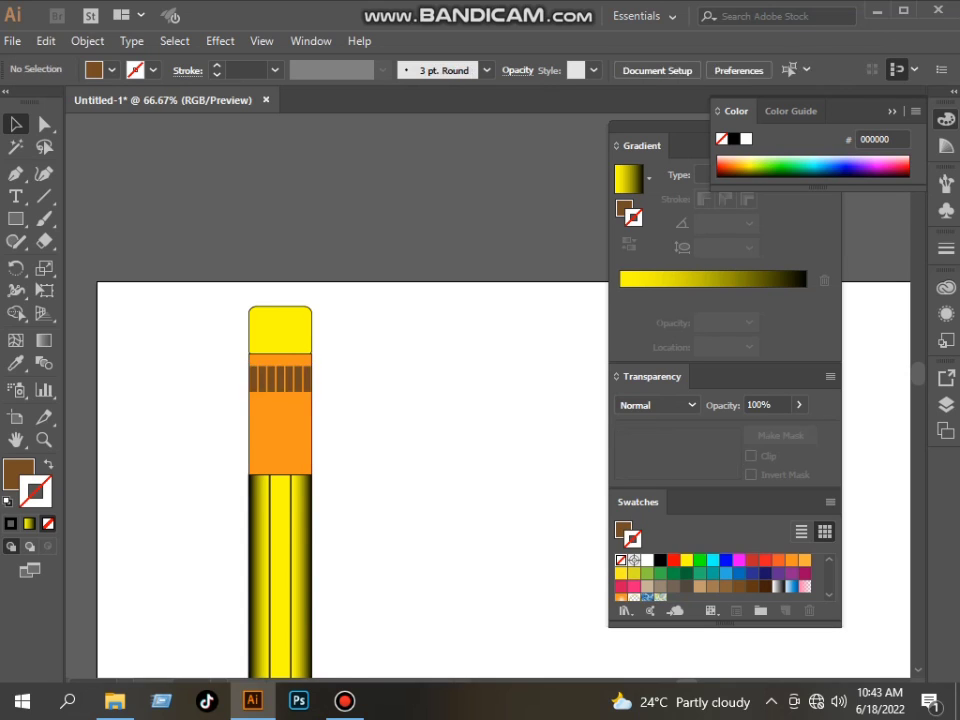
# - Duplicate the row of brown bars straight down onto the lower half of the orange band
pyautogui.moveTo(280, 364); pyautogui.dragTo(280, 415)
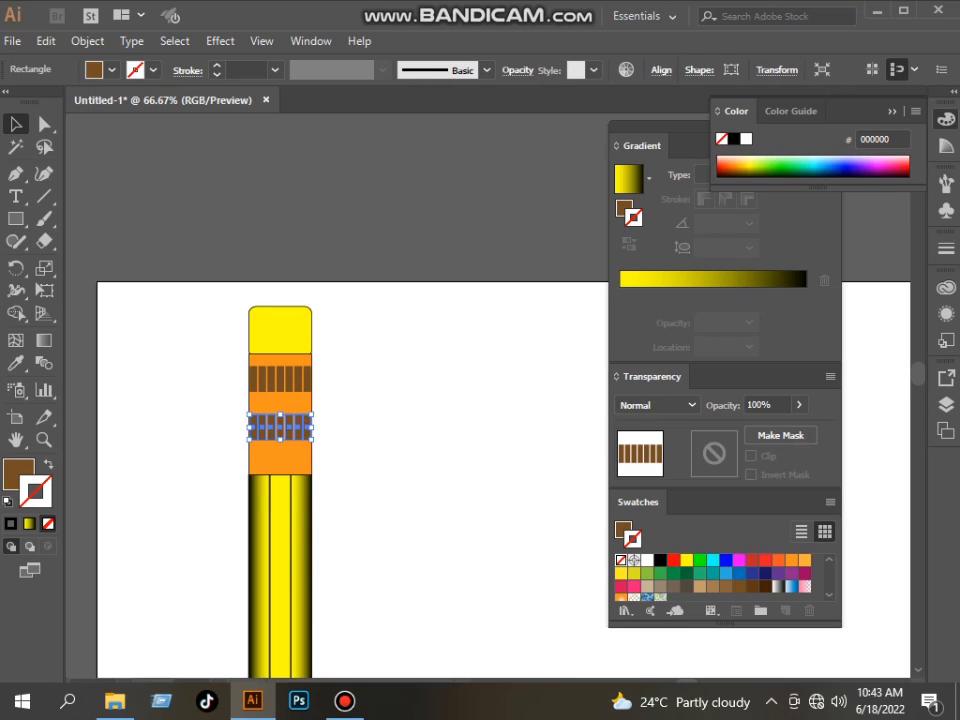
pyautogui.click(420, 440)
pyautogui.scroll(-3, 471, 456)
pyautogui.scroll(-1, 471, 456)
pyautogui.scroll(-2, 475, 460)
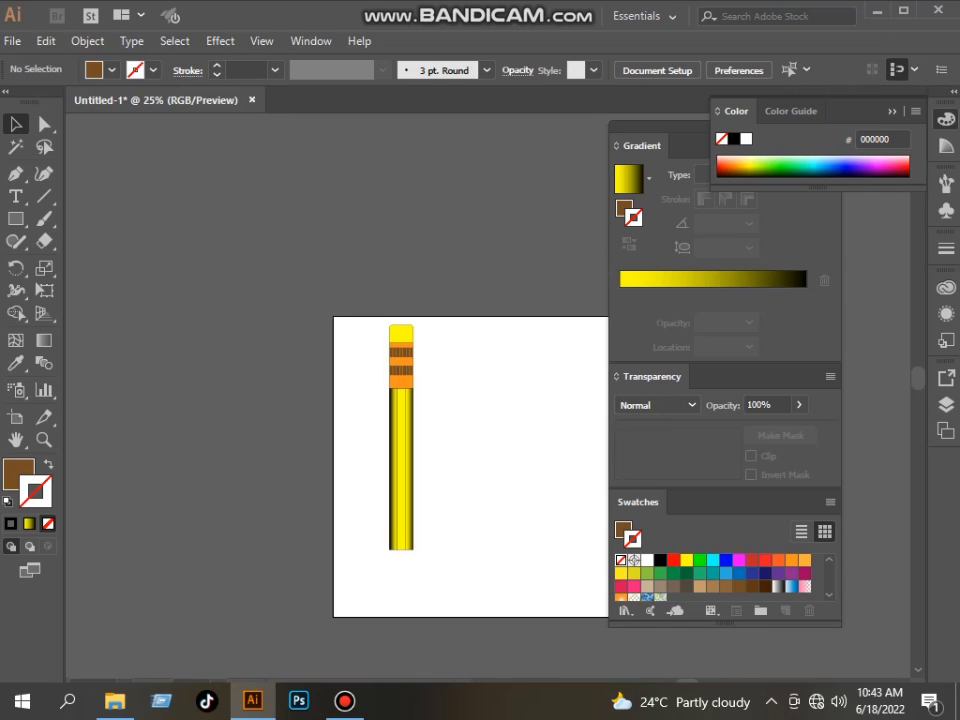
# - Extend the artboard's left edge outward to leave more white space beside the pencil
pyautogui.scroll(1, 484, 488)
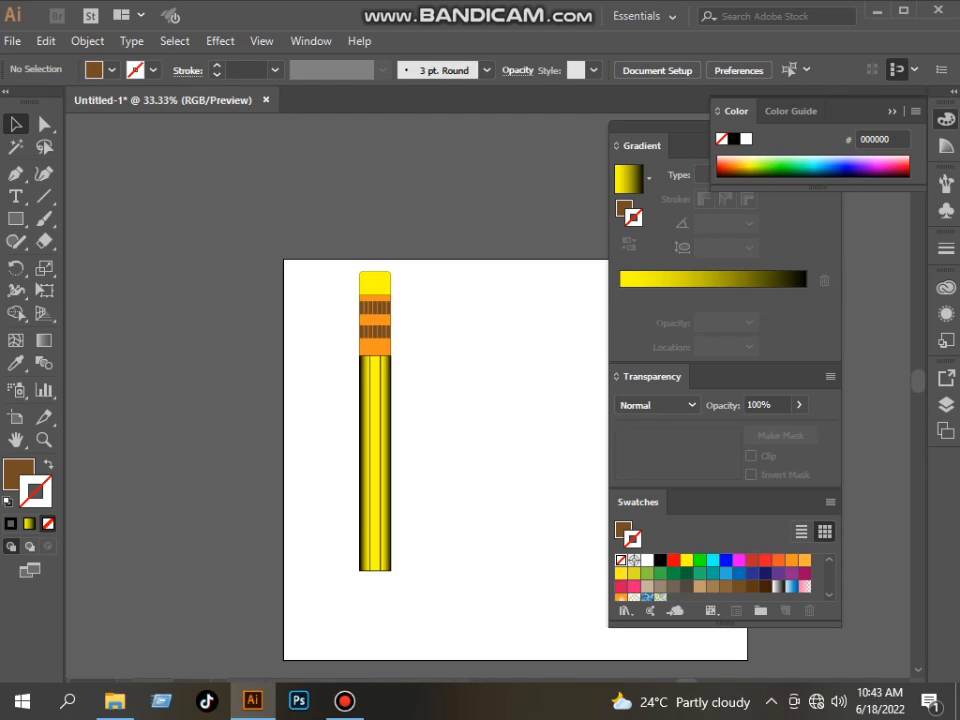
pyautogui.press('a')
pyautogui.press('space')
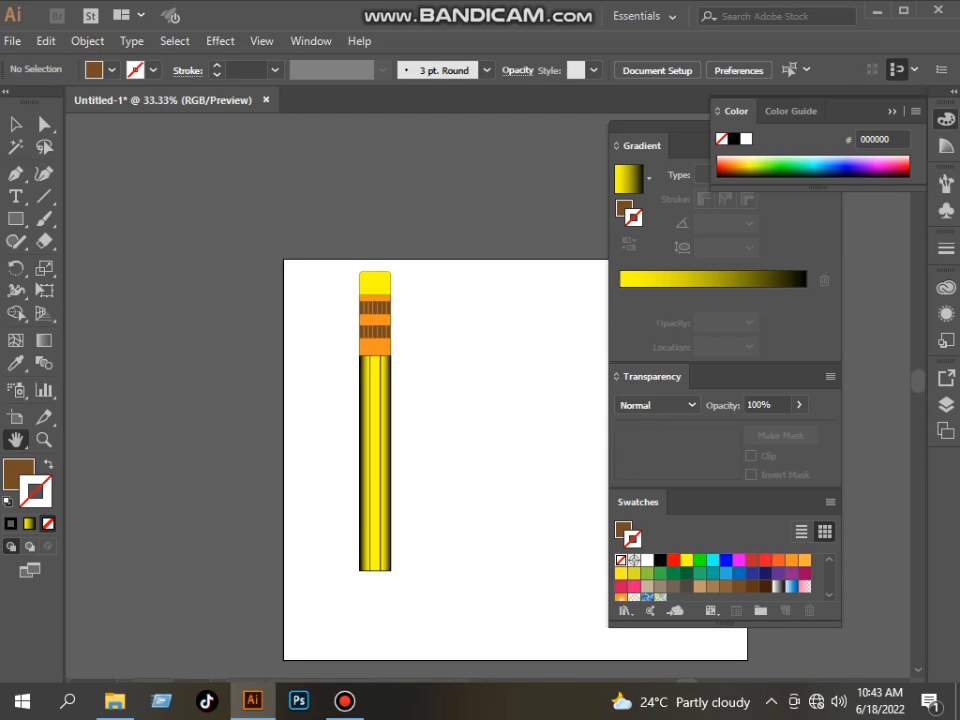
pyautogui.moveTo(484, 488); pyautogui.dragTo(315, 399)
pyautogui.scroll(2, 216, 349)
pyautogui.scroll(-2, 232, 368)
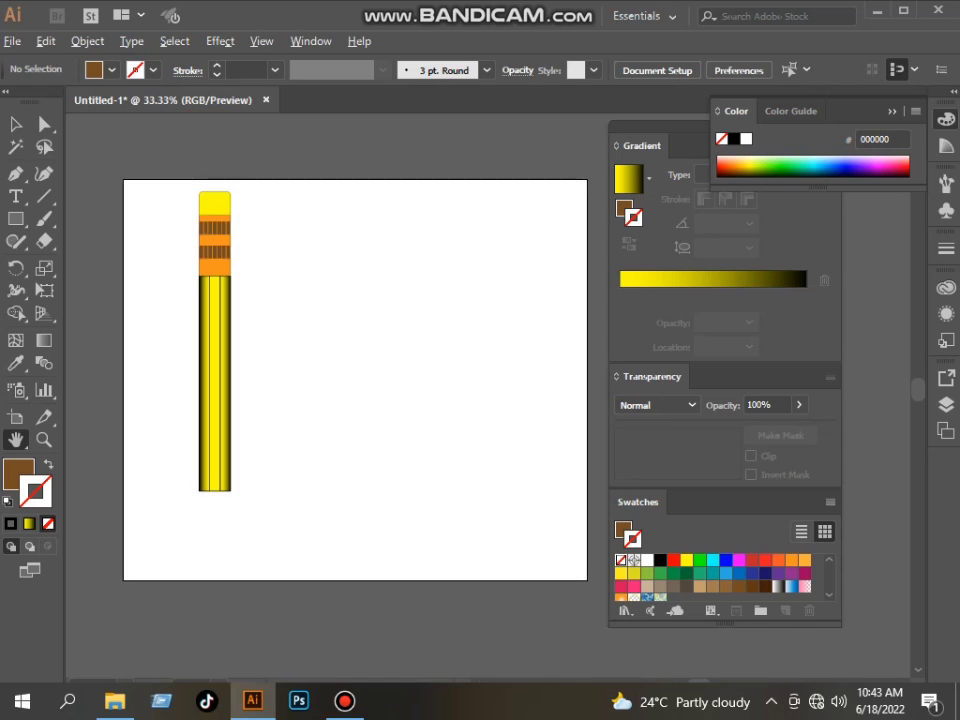
pyautogui.click(15, 417)
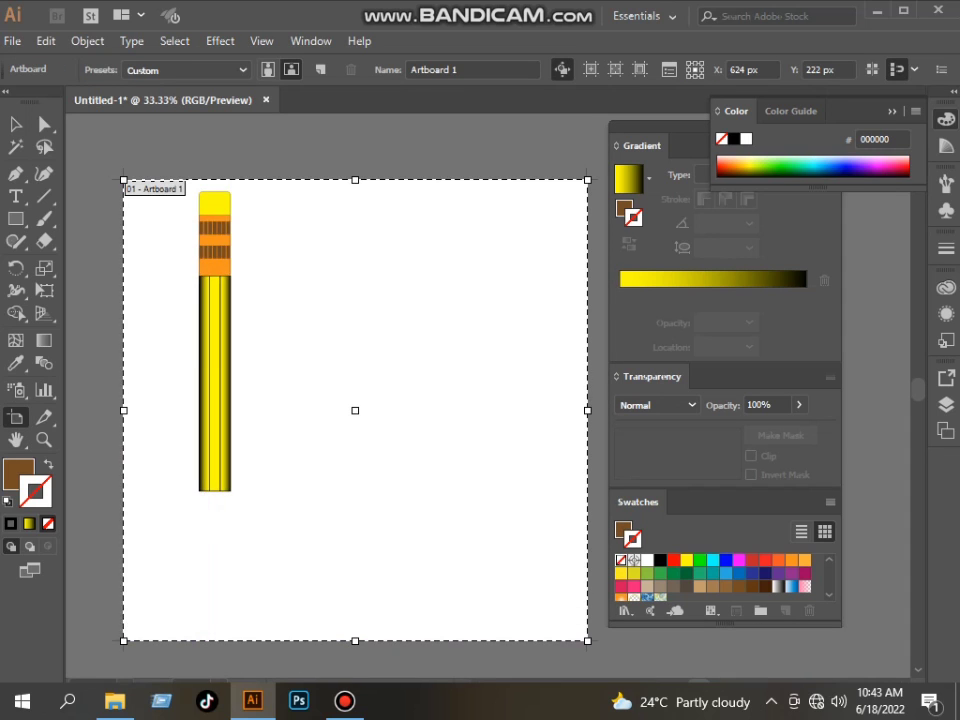
pyautogui.moveTo(123, 430); pyautogui.dragTo(97, 430)
pyautogui.press('v')
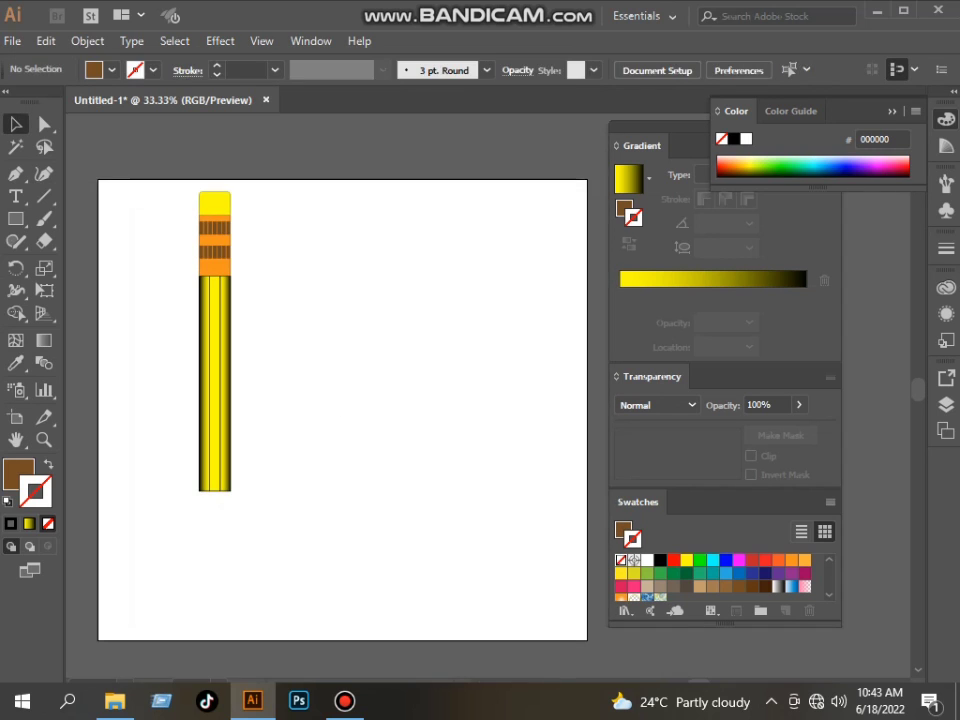
# - Lengthen the striped yellow pencil body downward in two stretches, keeping its width and top end in place
pyautogui.moveTo(167, 456)
pyautogui.mouseDown()
pyautogui.moveTo(264, 508)
pyautogui.moveTo(212, 516)
pyautogui.moveTo(213, 545)
pyautogui.mouseUp()
pyautogui.click(290, 537)
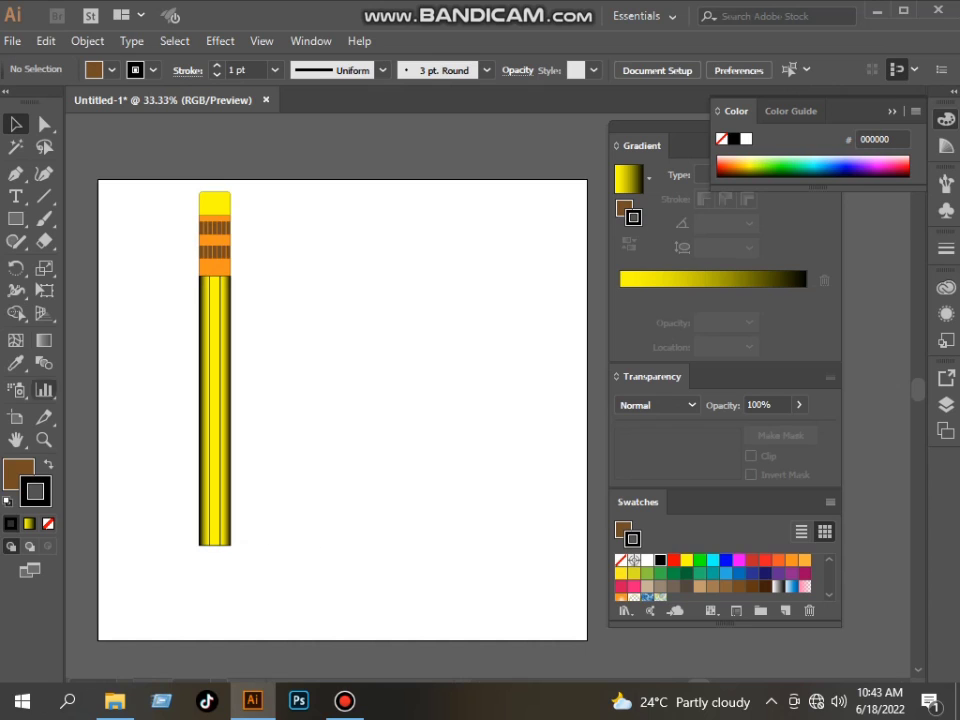
pyautogui.moveTo(191, 499)
pyautogui.mouseDown()
pyautogui.moveTo(253, 568)
pyautogui.moveTo(214, 582)
pyautogui.mouseUp()
pyautogui.click(283, 562)
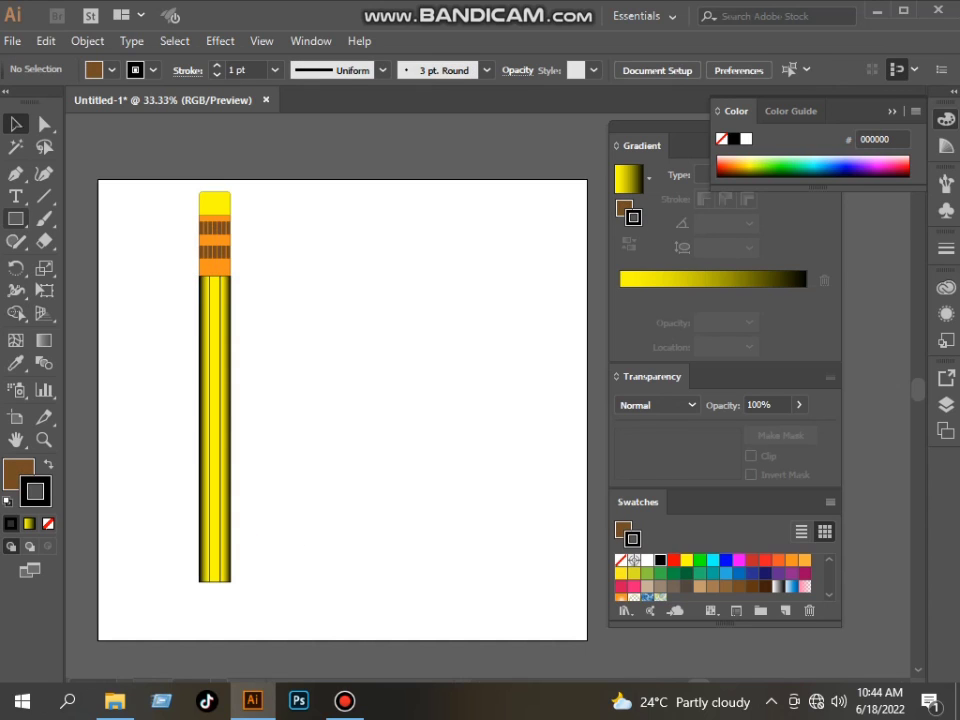
# - Extend the artboard's bottom edge downward and draw a brown rectangle as wide as the pencil directly below its body
pyautogui.click(16, 219)
pyautogui.scroll(-3, 340, 400)
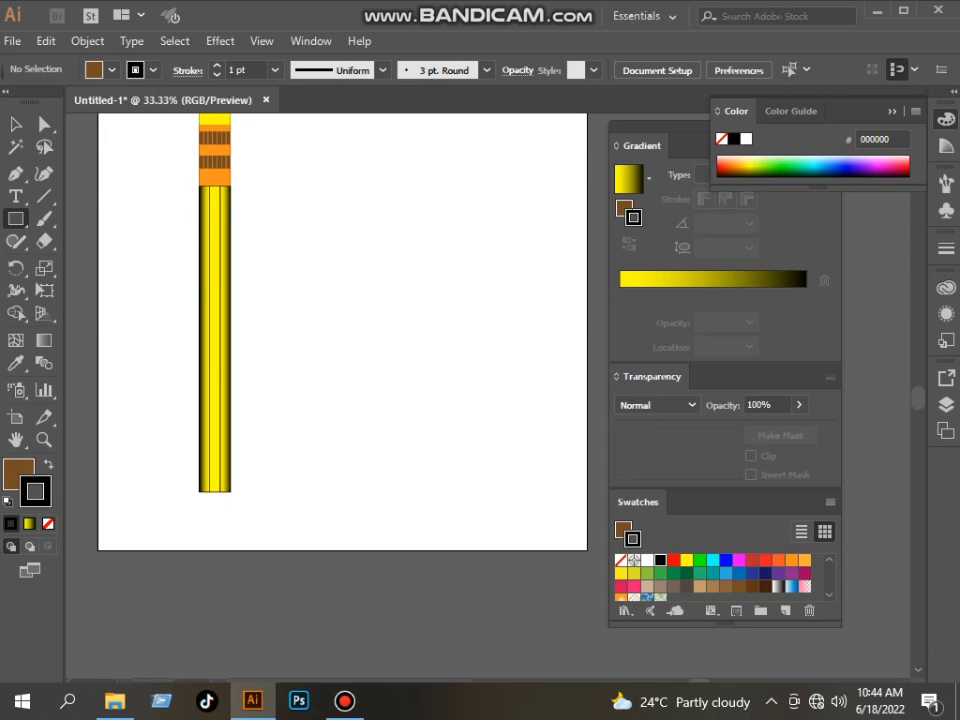
pyautogui.hotkey('shift', 'o')
pyautogui.moveTo(238, 550); pyautogui.dragTo(238, 643)
pyautogui.click(16, 219)
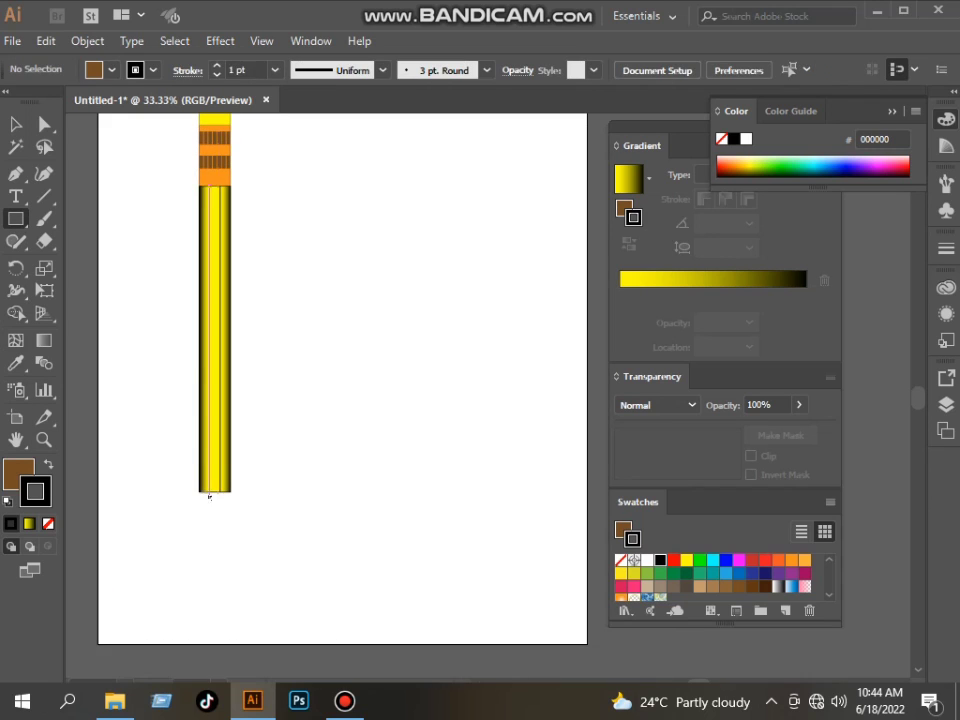
pyautogui.moveTo(199, 491)
pyautogui.mouseDown()
pyautogui.moveTo(229, 520)
pyautogui.moveTo(231, 563)
pyautogui.mouseUp()
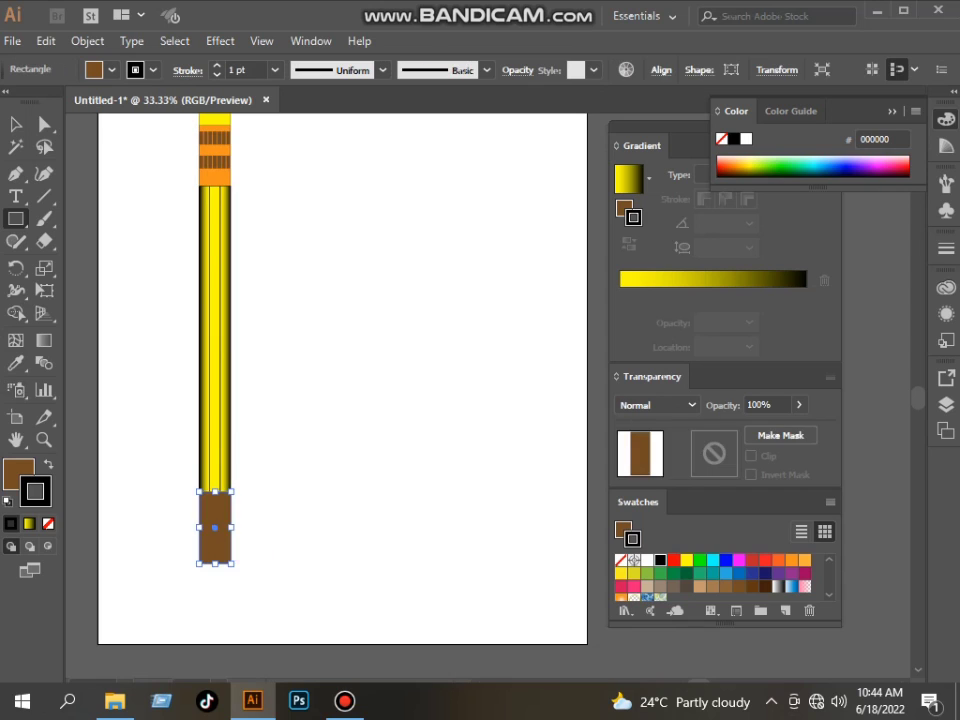
pyautogui.rightClick(16, 174)
pyautogui.click(132, 240)
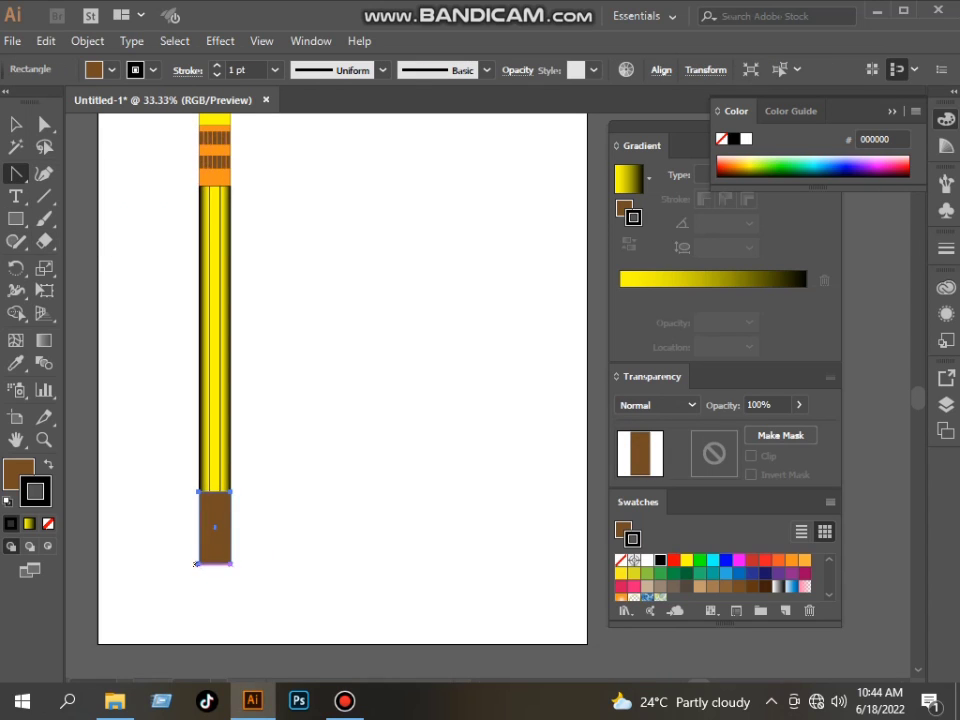
pyautogui.click(199, 564)
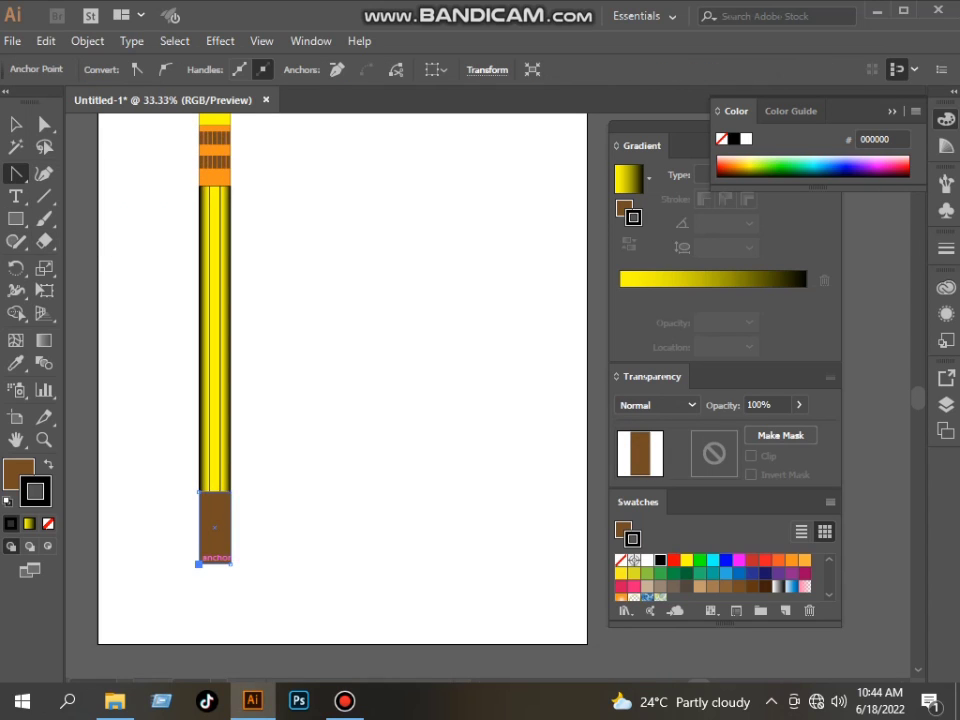
pyautogui.press('Delete')
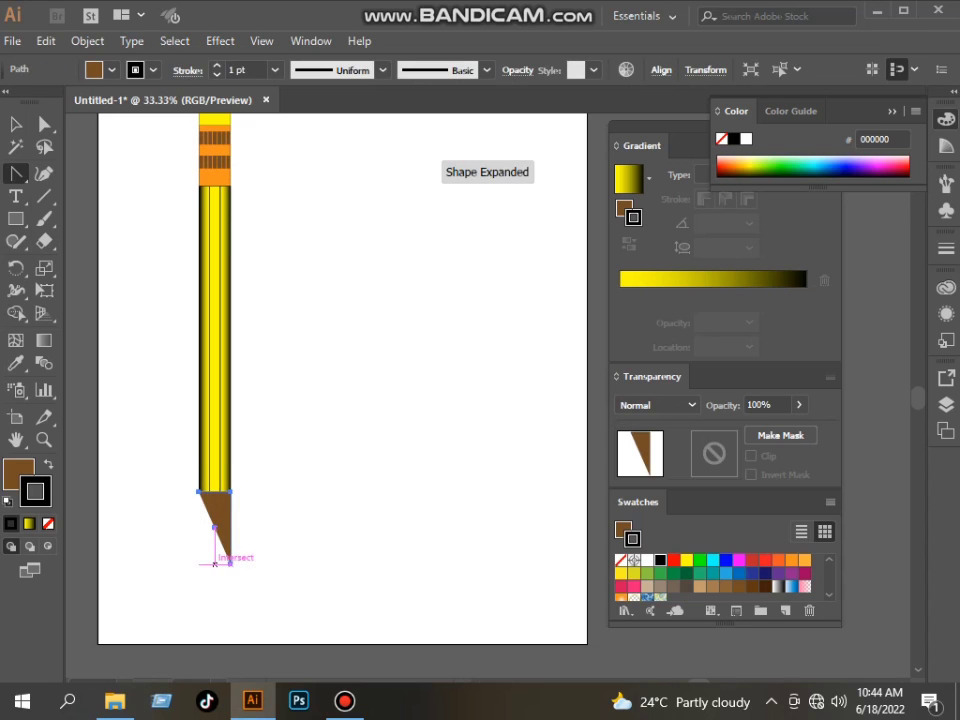
pyautogui.hotkey('ctrl', 'z')
# - Add an anchor point midway along the brown rectangle's bottom edge and remove both lower corner anchors to form a pointed tip
pyautogui.rightClick(16, 174)
pyautogui.click(128, 195)
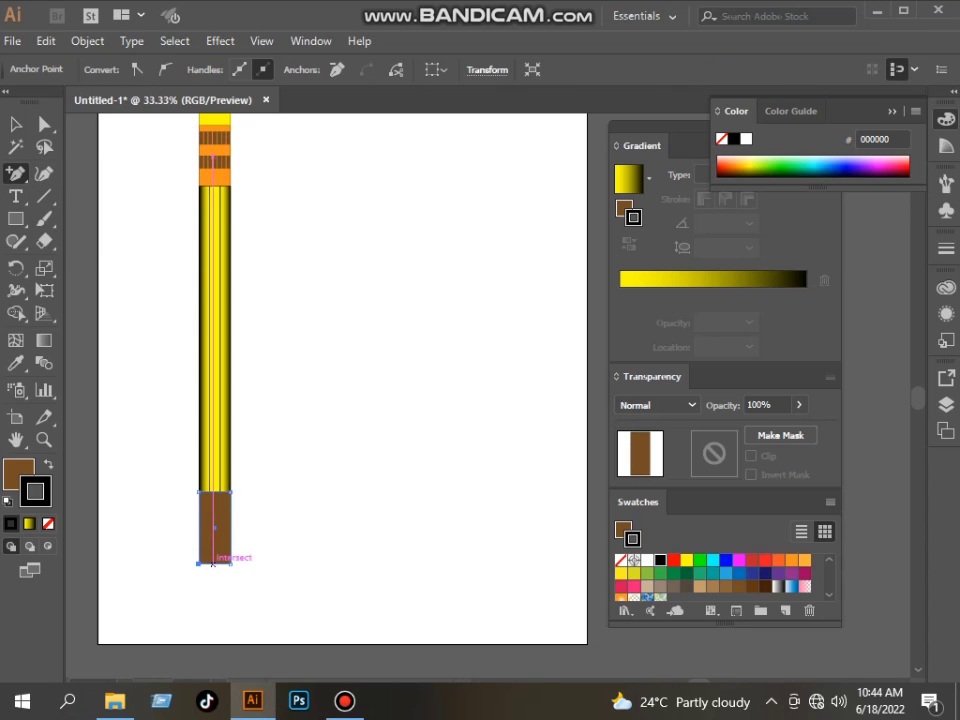
pyautogui.hotkey('ctrl', '=')
pyautogui.hotkey('ctrl', '=')
pyautogui.hotkey('ctrl', '=')
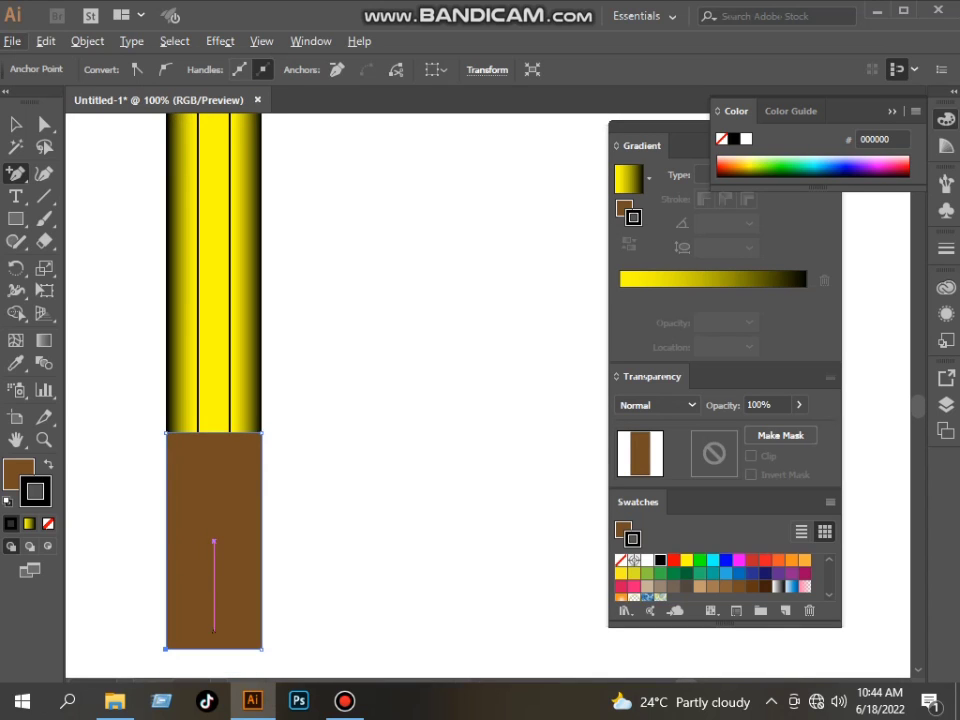
pyautogui.click(213, 648)
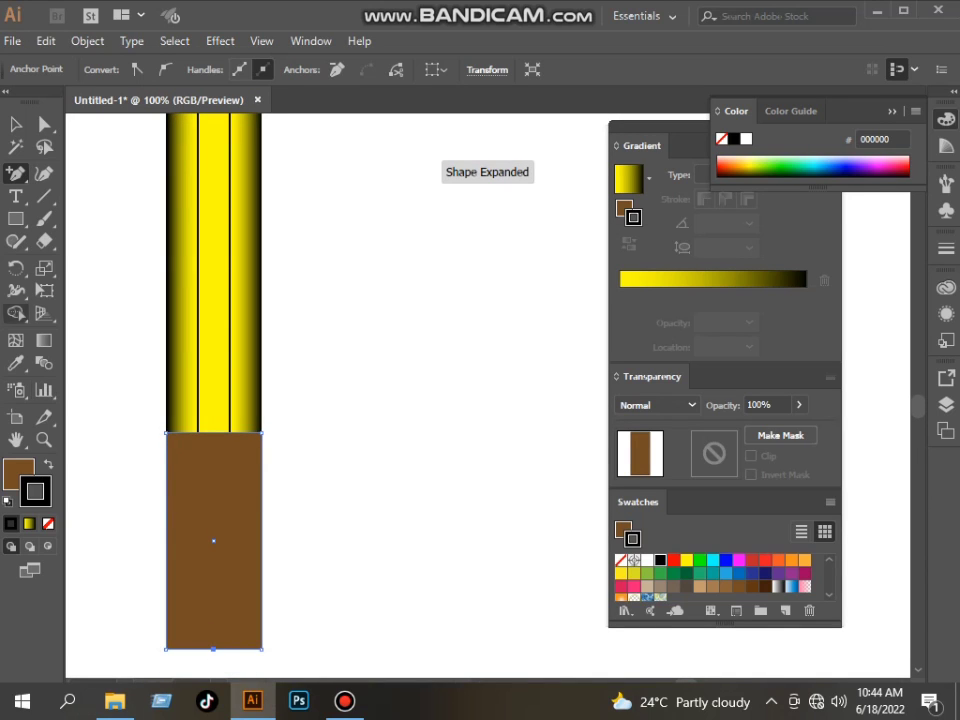
pyautogui.press('p')
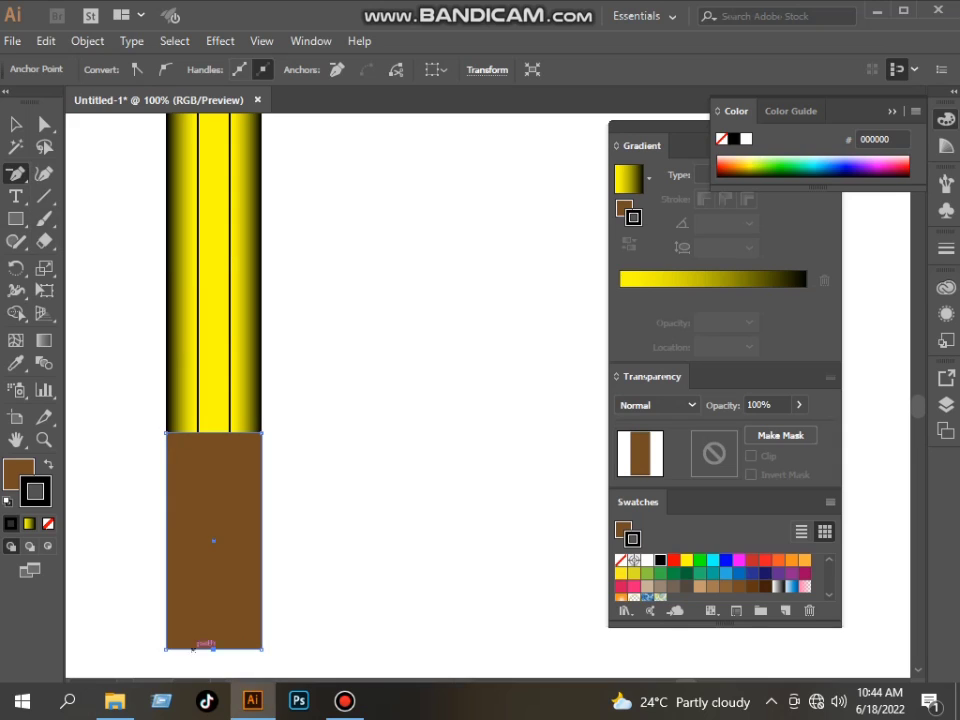
pyautogui.moveTo(166, 648); pyautogui.dragTo(213, 648)
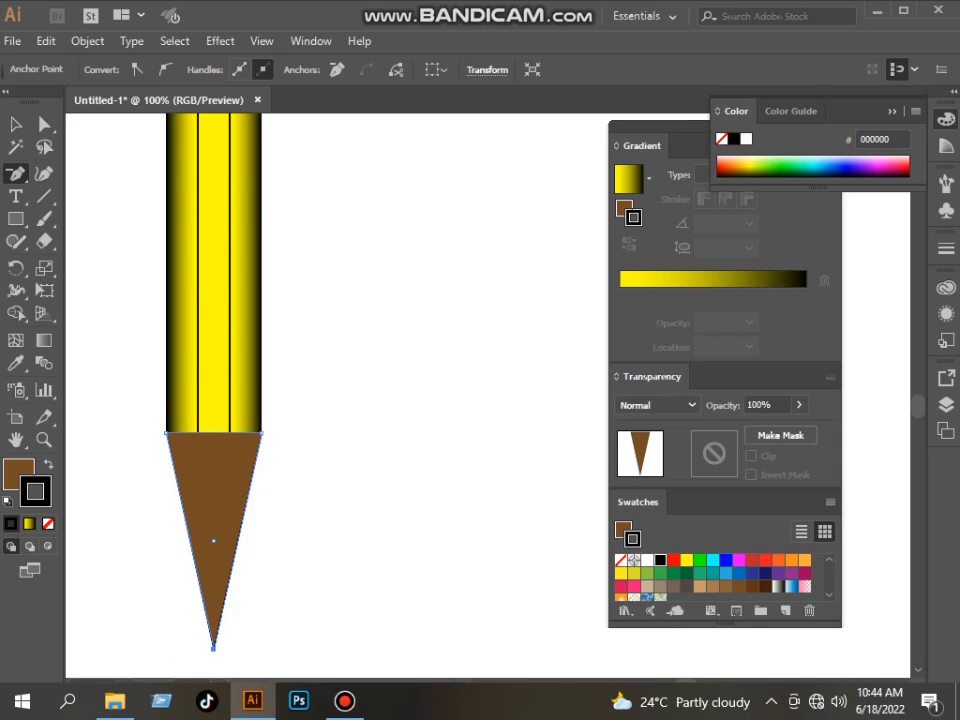
# - Set both the stroke and the fill of the triangular tip to the light brown swatch C69C6D
pyautogui.click(700, 587)
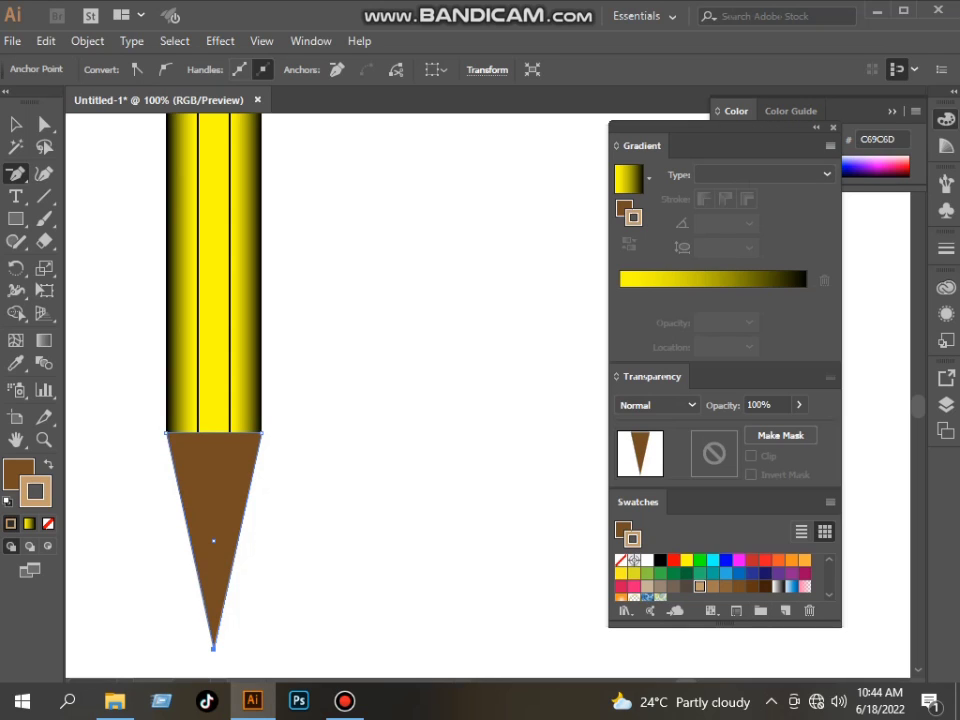
pyautogui.click(15, 124)
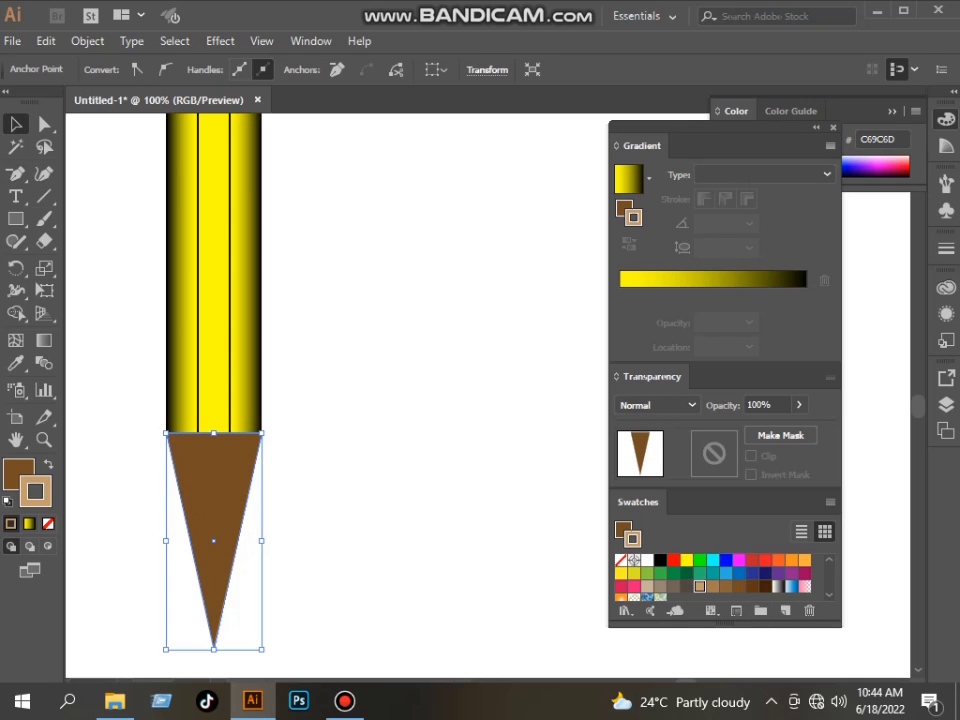
pyautogui.click(18, 474)
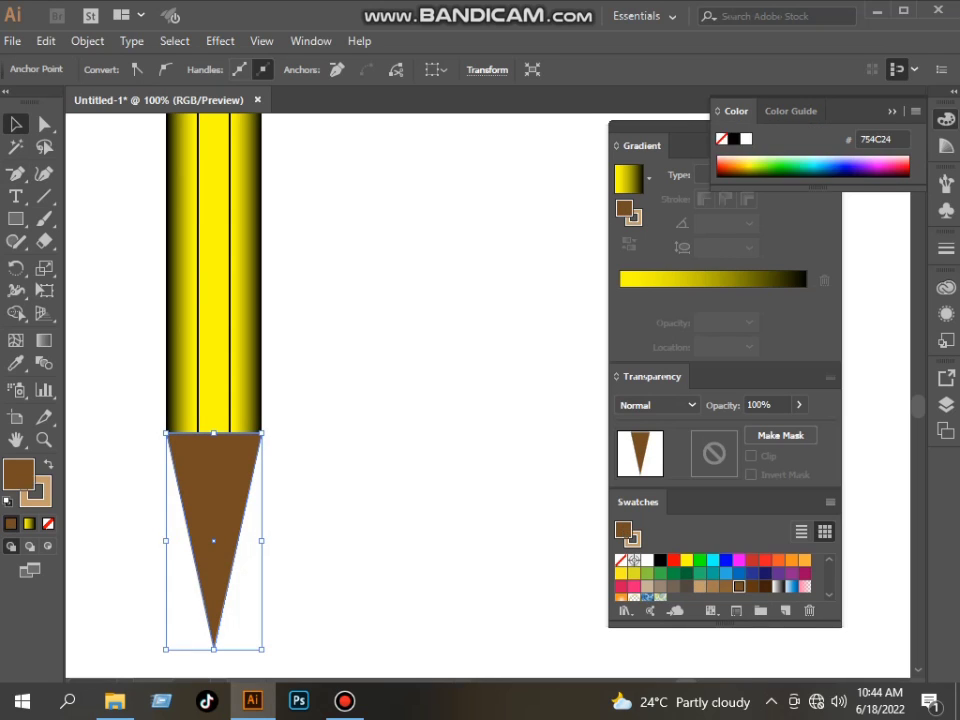
pyautogui.click(700, 587)
pyautogui.click(430, 480)
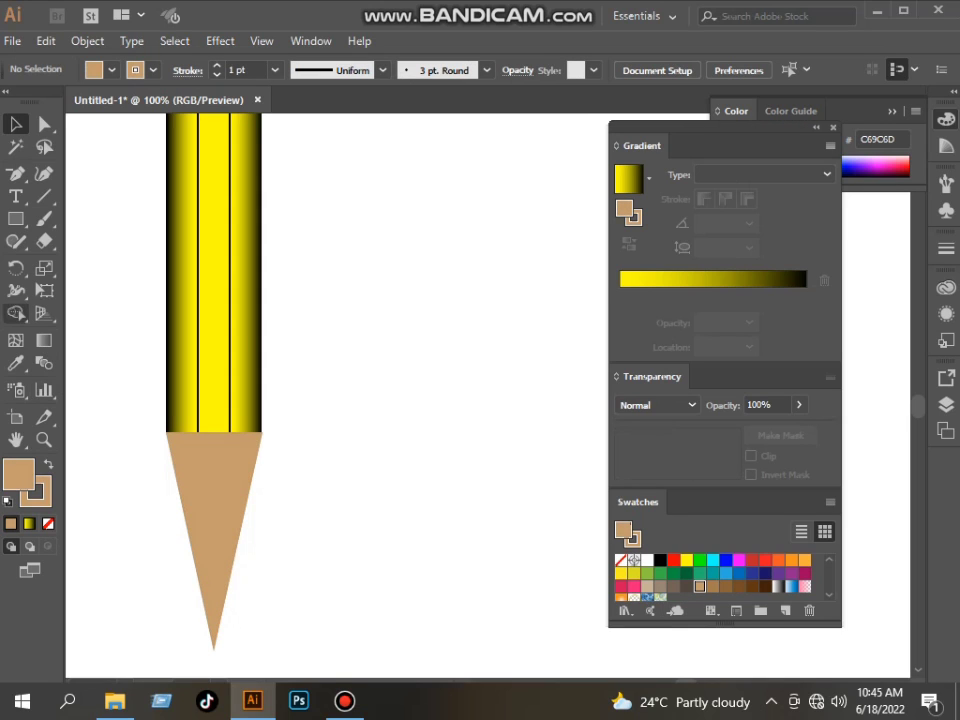
# - Cut across the light brown tip near its point with the Knife tool to separate a small lead piece
pyautogui.rightClick(44, 241)
pyautogui.click(113, 286)
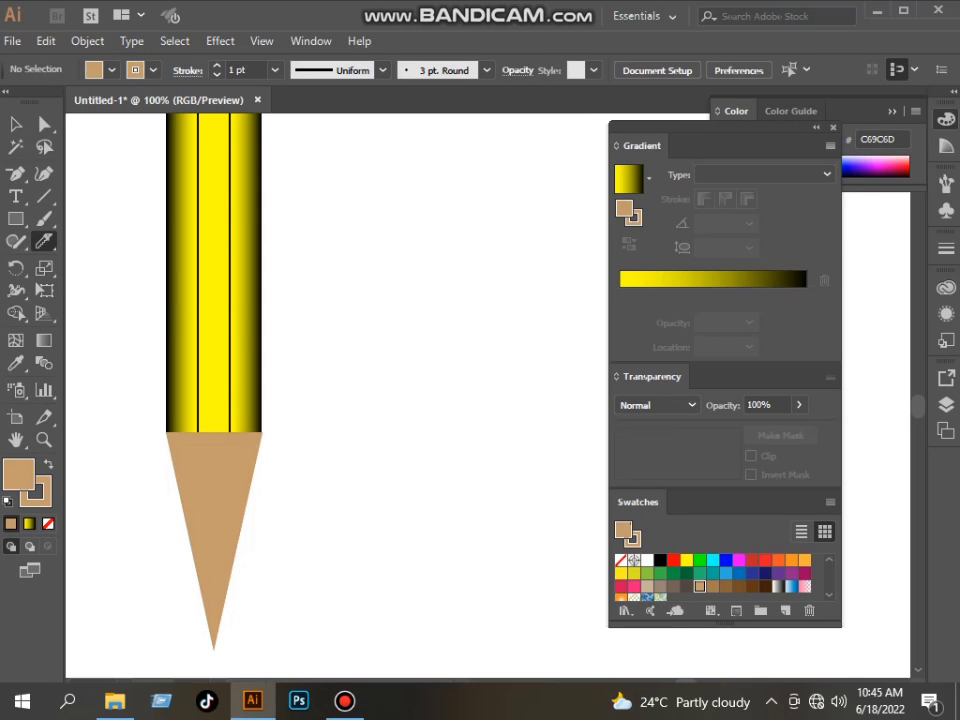
pyautogui.moveTo(244, 577); pyautogui.dragTo(245, 576)
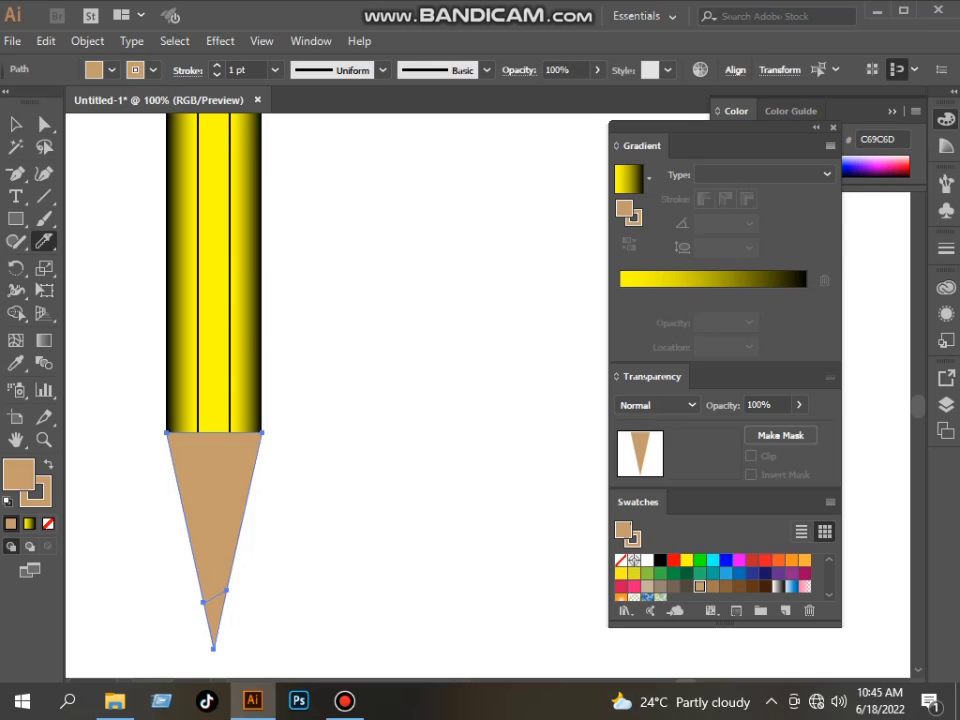
pyautogui.press('v')
pyautogui.click(300, 585)
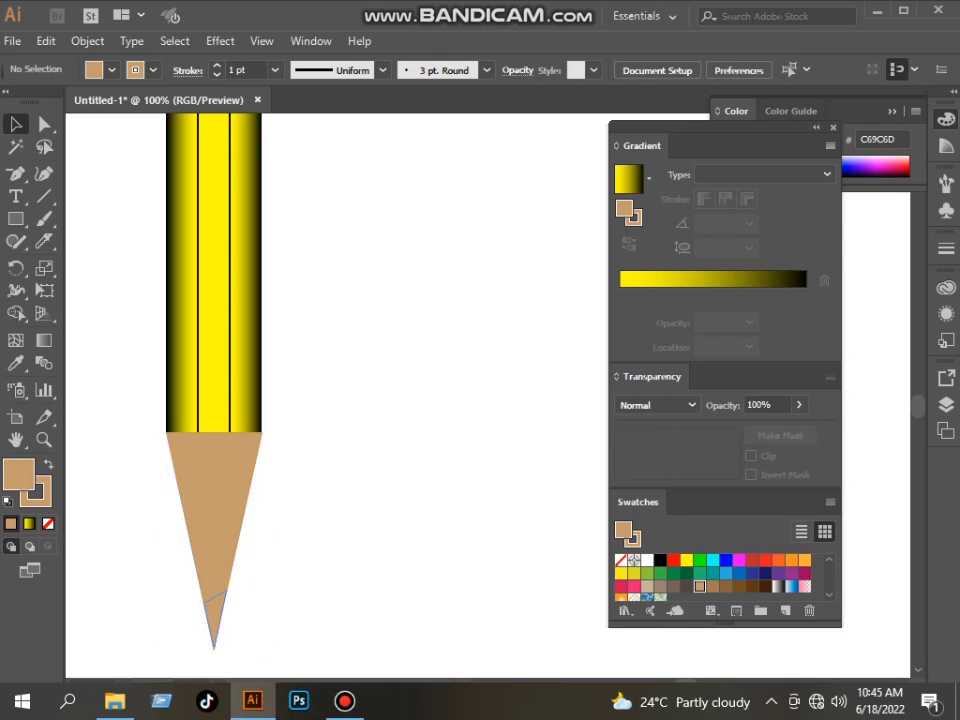
# - Fill the small lead piece with a linear black-to-white gradient and shift the gradient midpoint to 39.84%
pyautogui.click(214, 616)
pyautogui.click(660, 560)
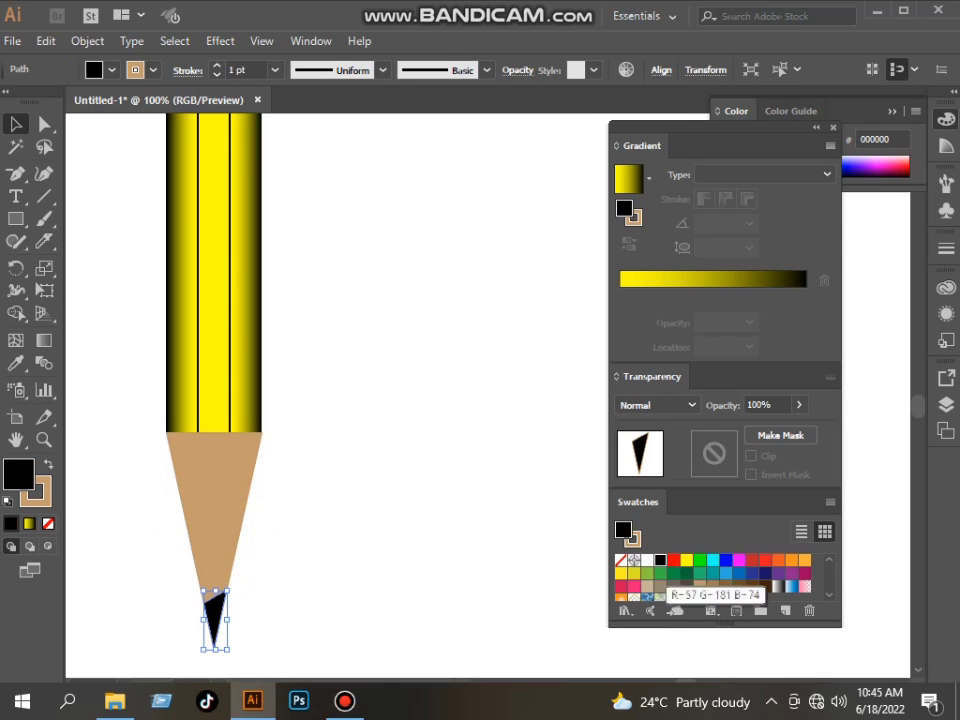
pyautogui.moveTo(630, 284); pyautogui.dragTo(631, 284)
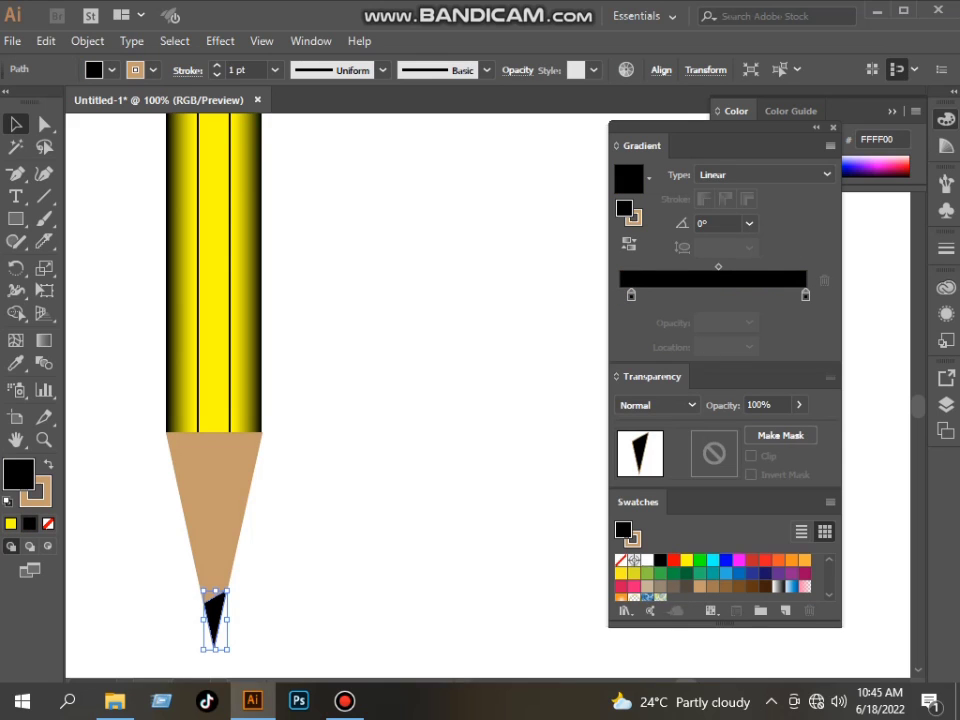
pyautogui.click(806, 295)
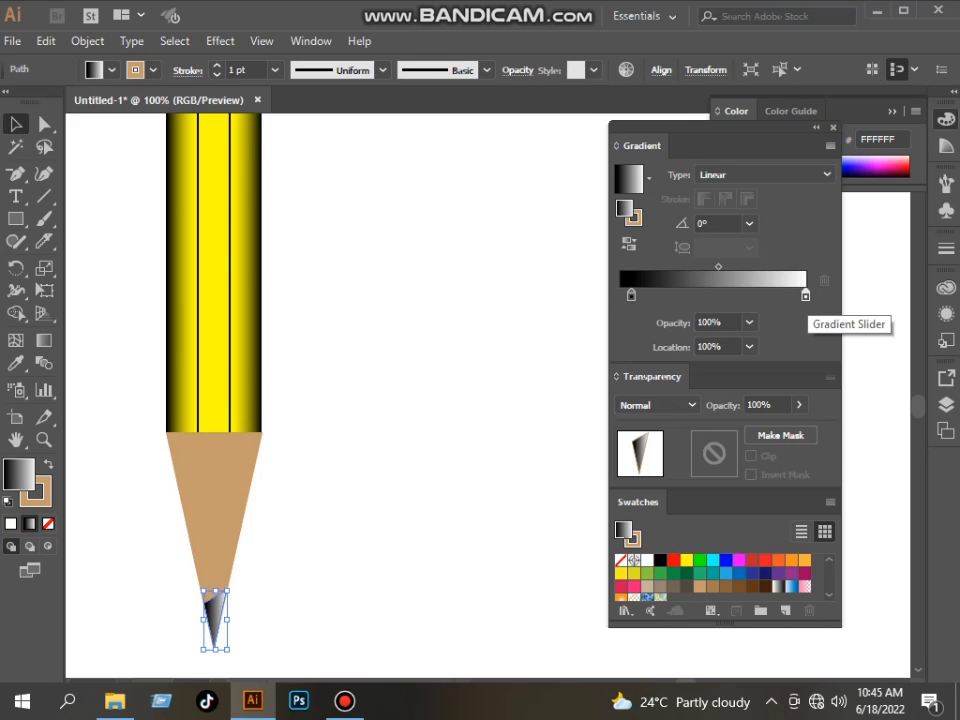
pyautogui.moveTo(806, 295)
pyautogui.mouseDown()
pyautogui.moveTo(724, 295)
pyautogui.moveTo(803, 295)
pyautogui.mouseUp()
pyautogui.moveTo(717, 266)
pyautogui.mouseDown()
pyautogui.moveTo(761, 266)
pyautogui.moveTo(699, 266)
pyautogui.mouseUp()
pyautogui.click(480, 340)
pyautogui.scroll(-5, 370, 360)
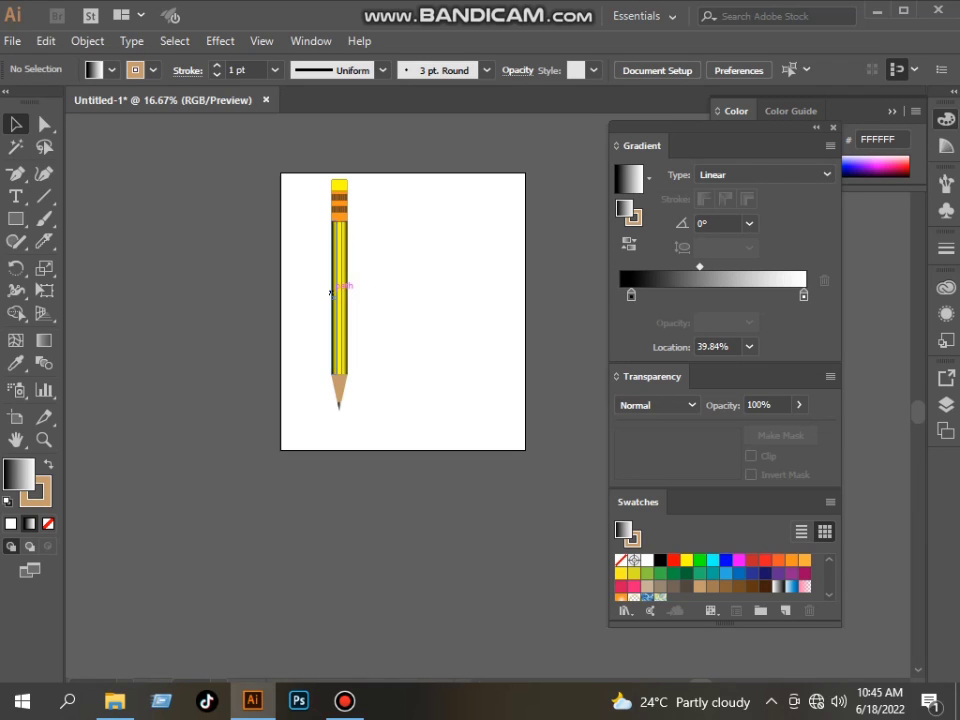
pyautogui.scroll(2, 343, 281)
pyautogui.scroll(1, 339, 287)
pyautogui.press('space')
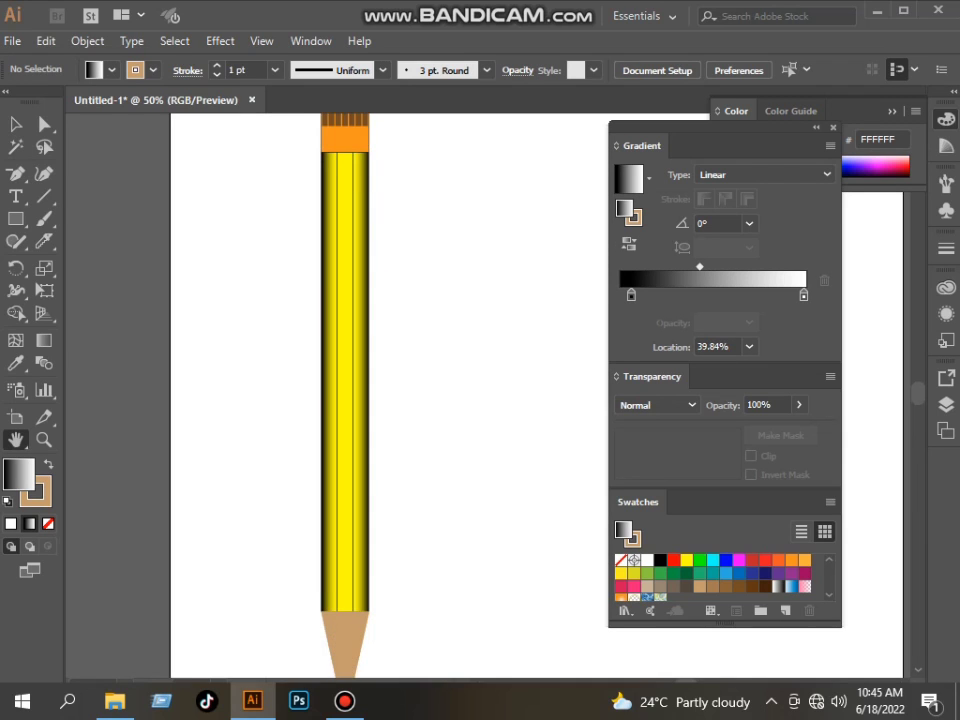
pyautogui.moveTo(339, 287); pyautogui.dragTo(328, 329)
pyautogui.scroll(-1, 328, 329)
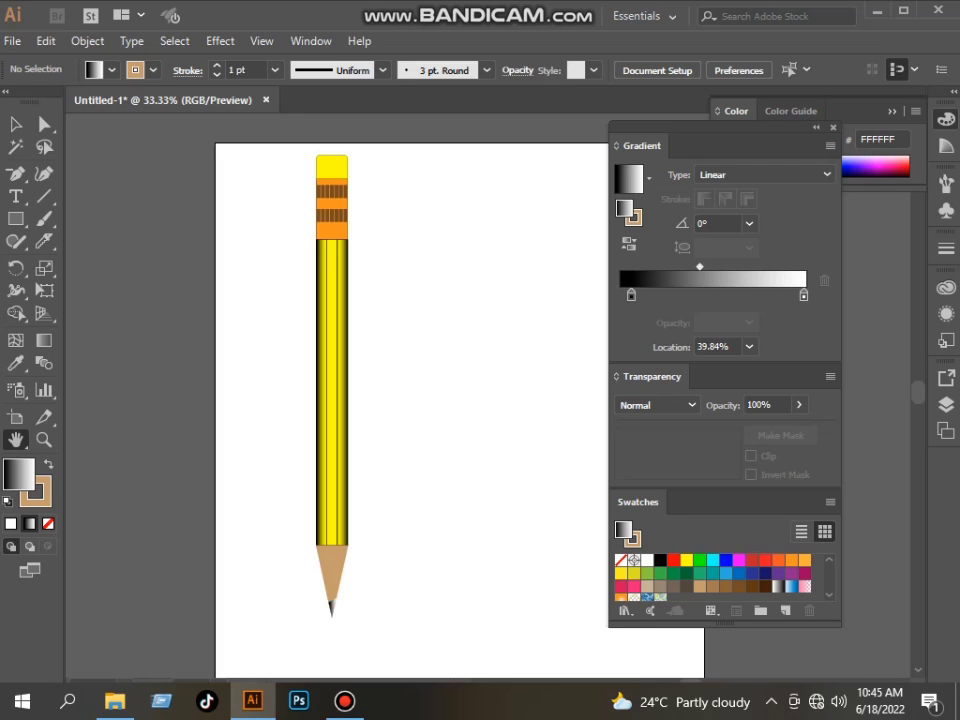